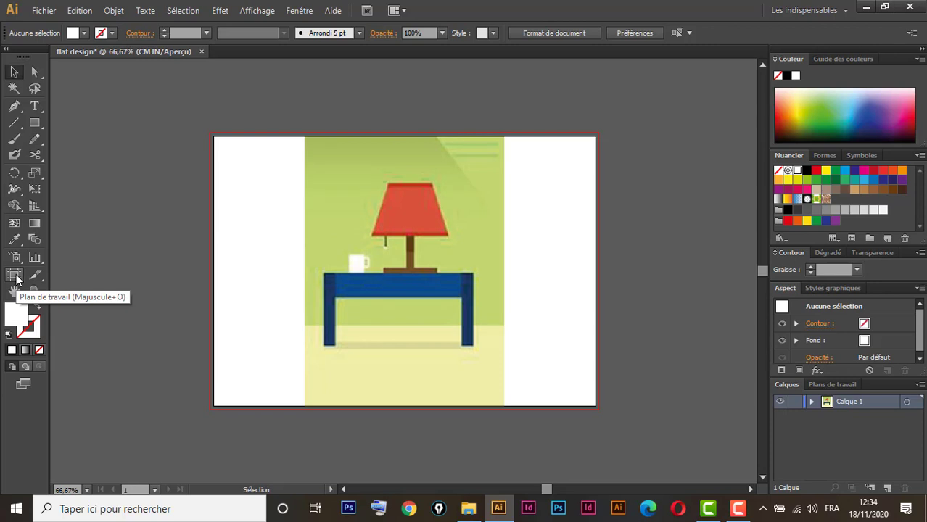
Step: Narrow the artboard from both sides to the edges of the reference image, making it 15.54 cm wide
{"action": "left_click", "coordinate": [15, 276]}
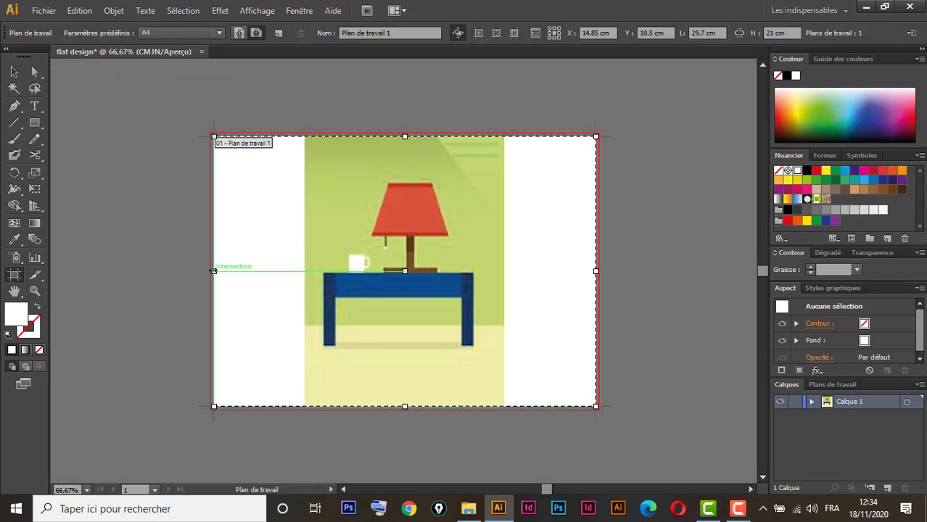
{"action": "left_click_drag", "start_coordinate": [212, 271], "coordinate": [304, 271]}
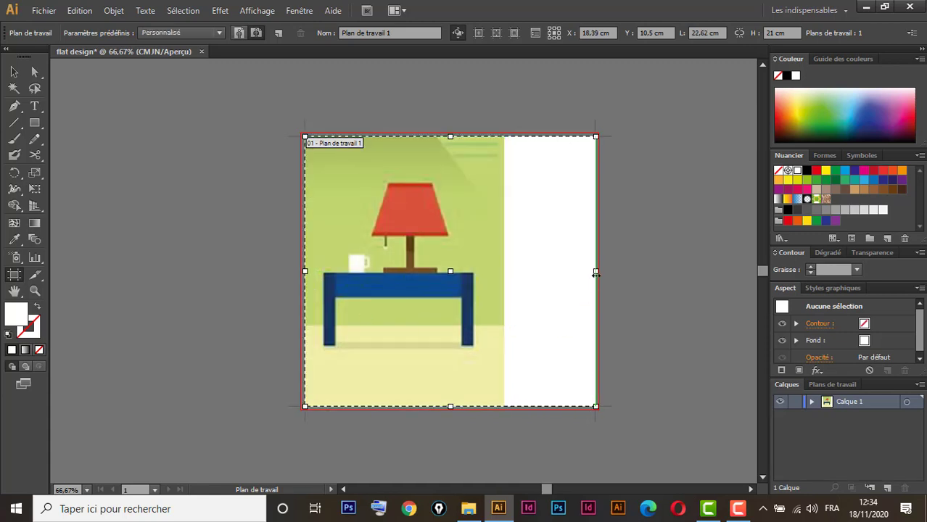
{"action": "left_click_drag", "start_coordinate": [595, 272], "coordinate": [504, 282]}
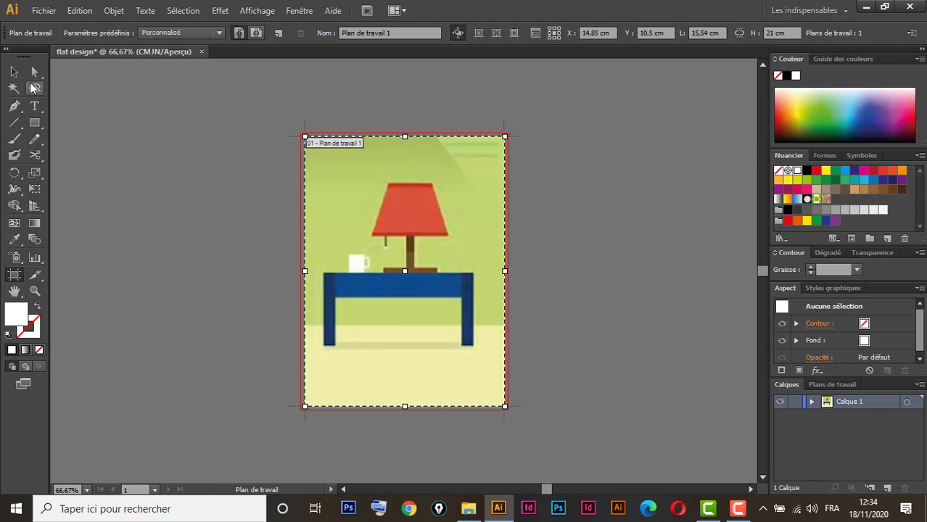
{"action": "left_click", "coordinate": [16, 74]}
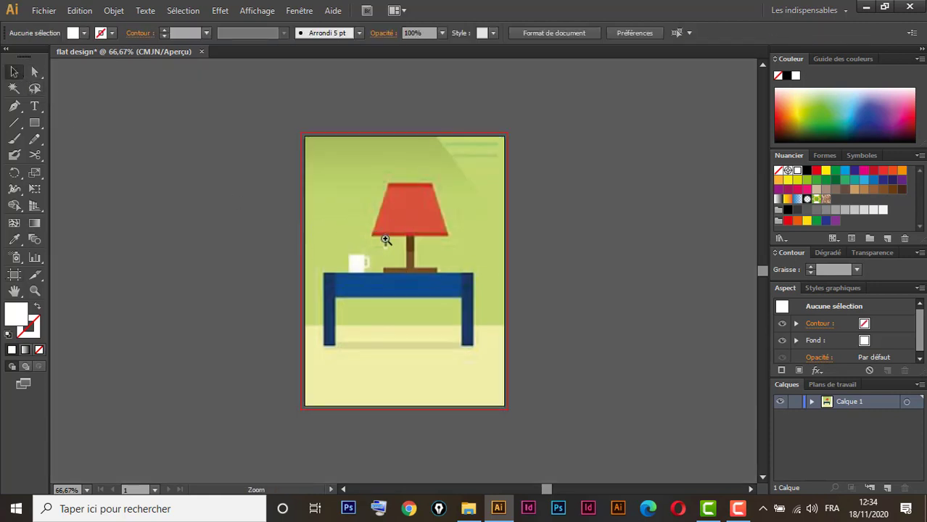
Step: Examine the lampshade and its edges in the reference image up close, then return to the whole artboard with free space beside it
{"action": "left_click", "coordinate": [407, 247], "text": "ctrl"}
{"action": "left_click", "coordinate": [407, 247], "text": "ctrl"}
{"action": "left_click", "coordinate": [419, 244], "text": "ctrl"}
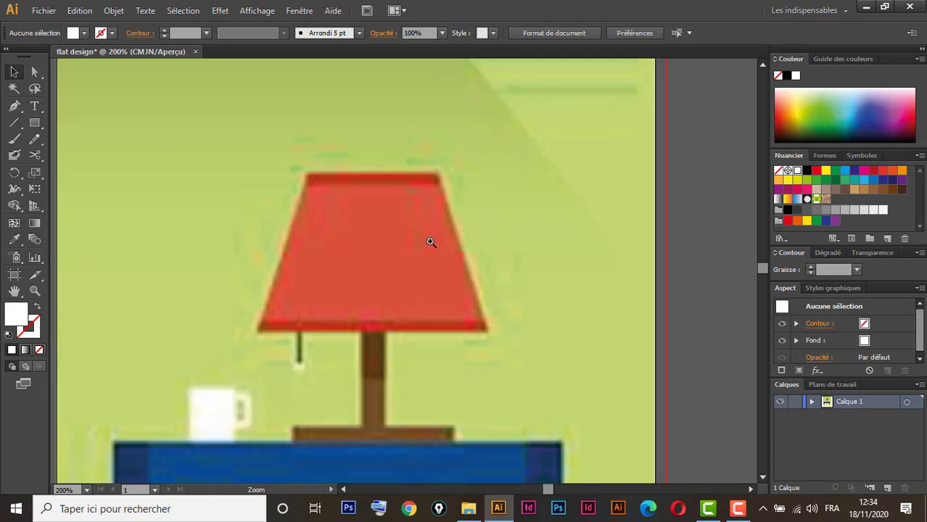
{"action": "left_click", "coordinate": [430, 245], "text": "ctrl"}
{"action": "left_click", "coordinate": [435, 265], "text": "ctrl"}
{"action": "left_click", "coordinate": [411, 287], "text": "ctrl"}
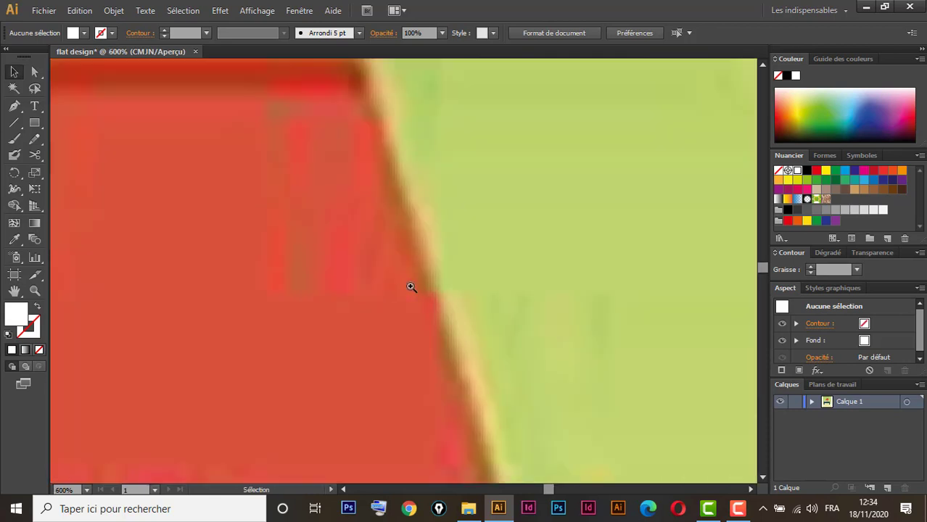
{"action": "left_click", "coordinate": [411, 288], "text": "ctrl+alt"}
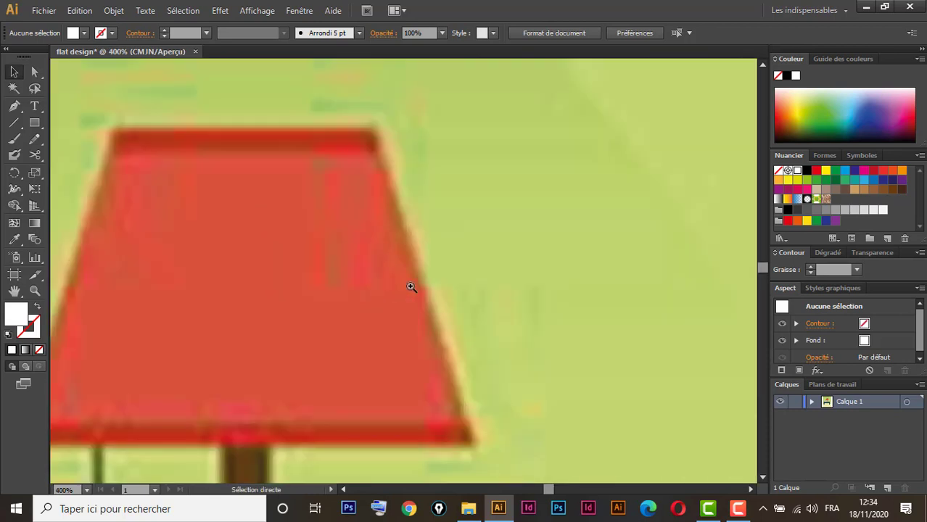
{"action": "left_click", "coordinate": [411, 287], "text": "ctrl+alt"}
{"action": "left_click", "coordinate": [411, 287], "text": "ctrl+alt"}
{"action": "left_click", "coordinate": [411, 287], "text": "ctrl+alt"}
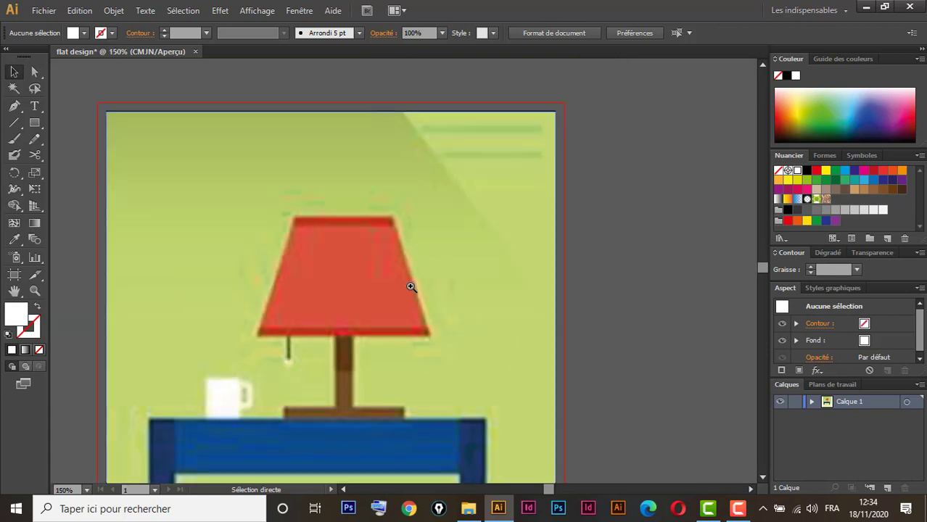
{"action": "left_click", "coordinate": [411, 287], "text": "ctrl+alt"}
{"action": "left_click", "coordinate": [411, 287], "text": "ctrl+alt"}
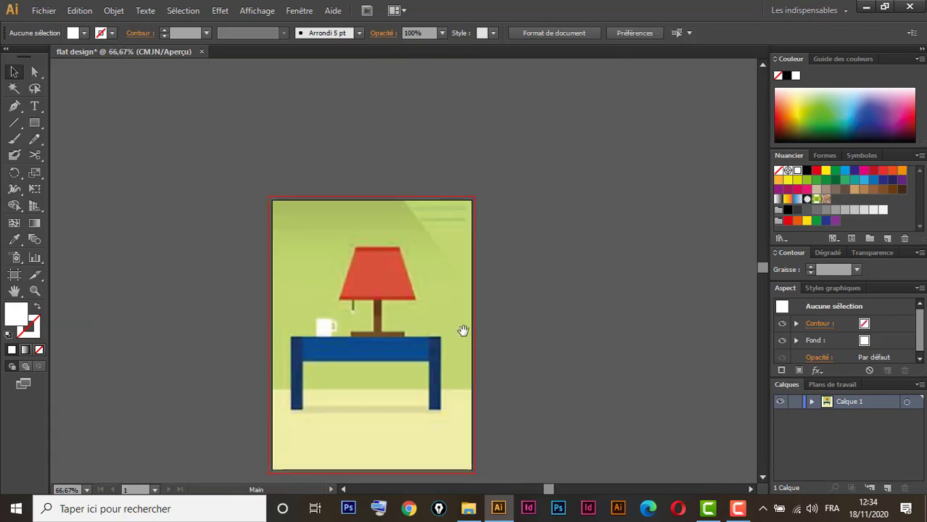
{"action": "left_click_drag", "start_coordinate": [464, 331], "coordinate": [327, 269]}
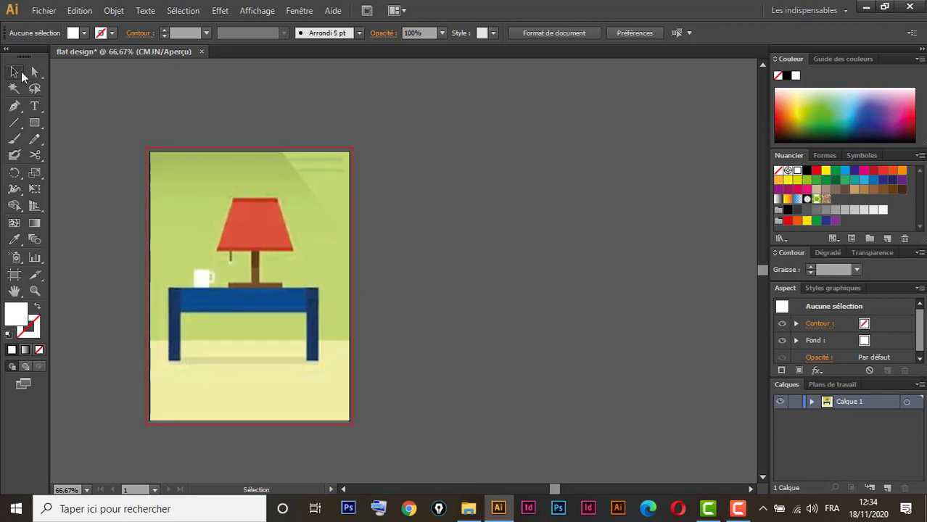
Step: Lock the lamp and table reference image in place
{"action": "left_click", "coordinate": [259, 222]}
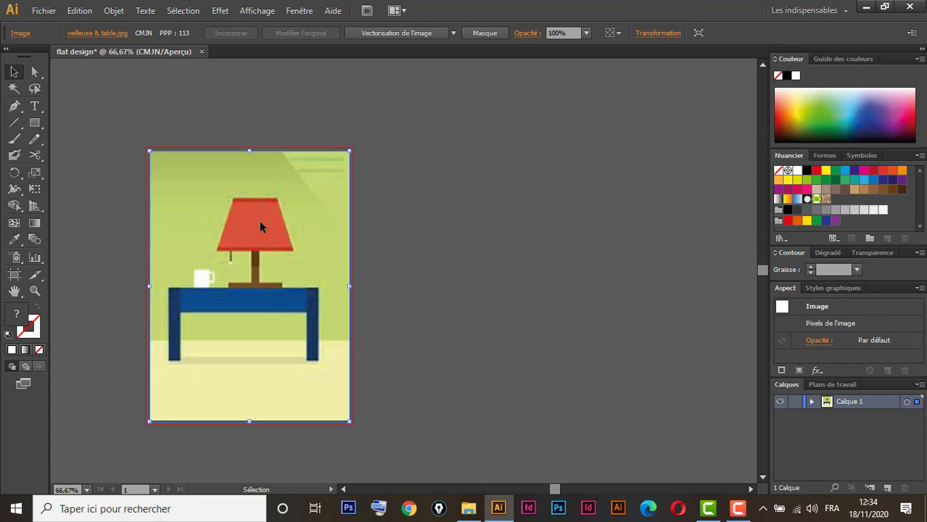
{"action": "left_click", "coordinate": [113, 11]}
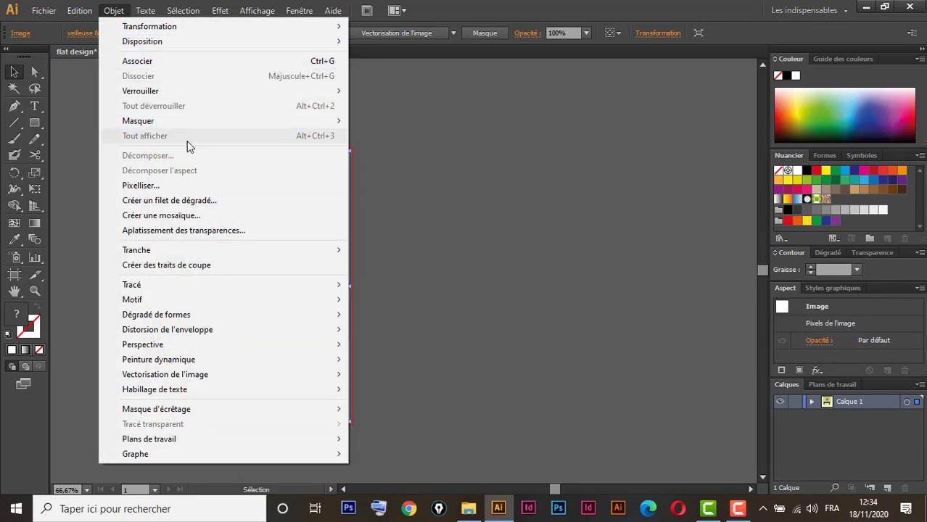
{"action": "mouse_move", "coordinate": [176, 95]}
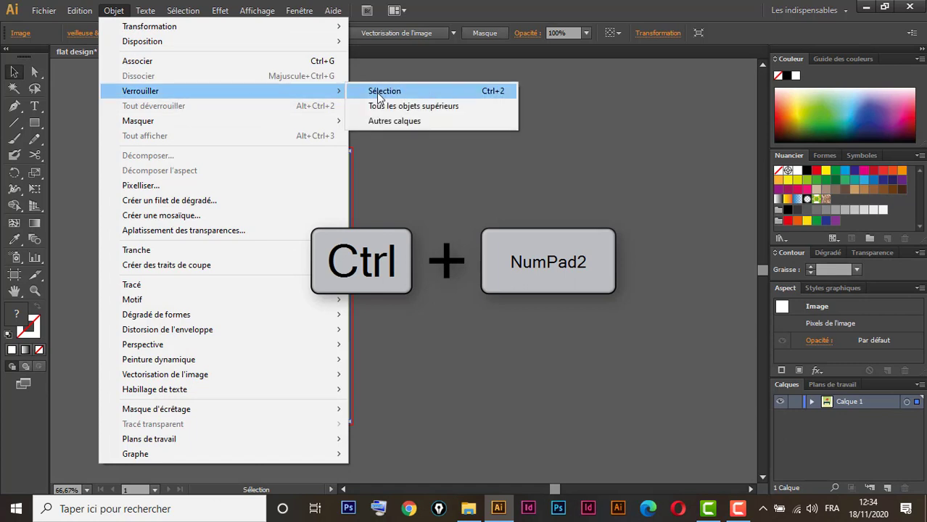
{"action": "left_click", "coordinate": [453, 91]}
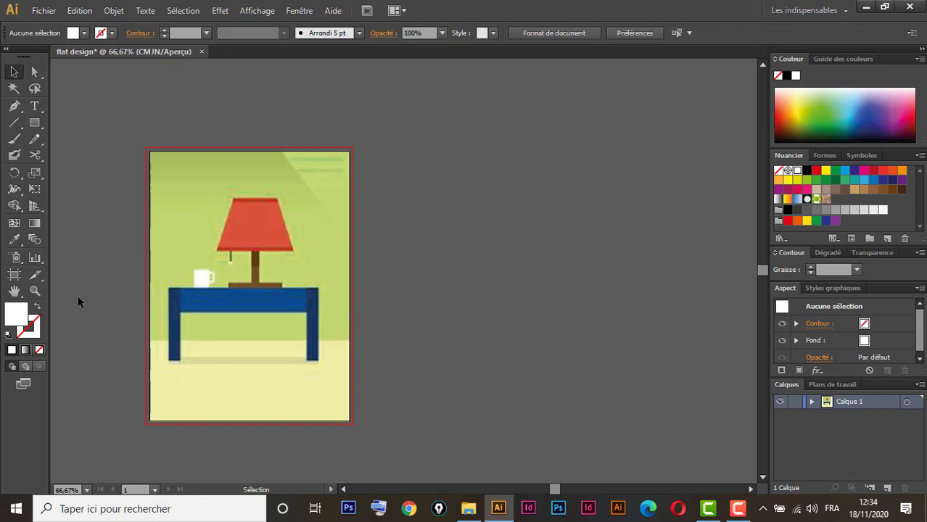
Step: Add a second 15.54 × 21 cm artboard to the right of the first, aligned with its top edge
{"action": "left_click", "coordinate": [15, 276]}
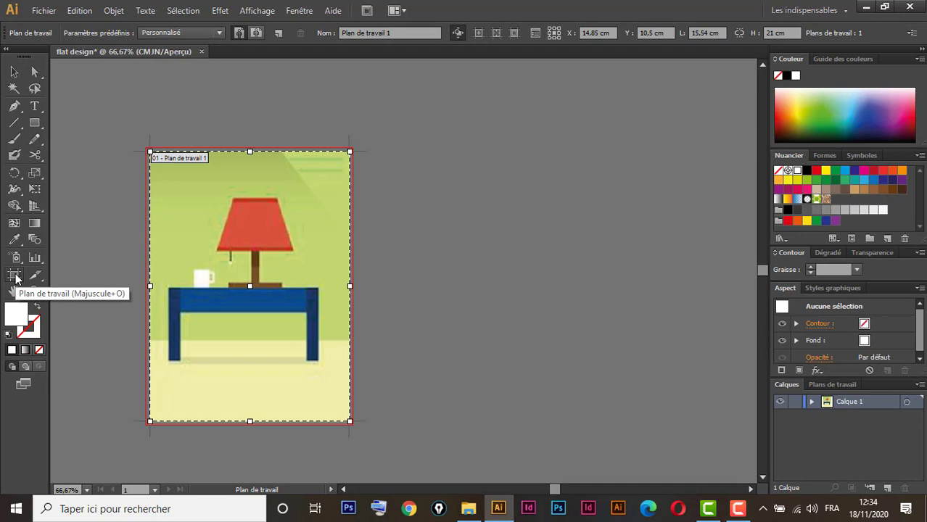
{"action": "left_click", "coordinate": [278, 33]}
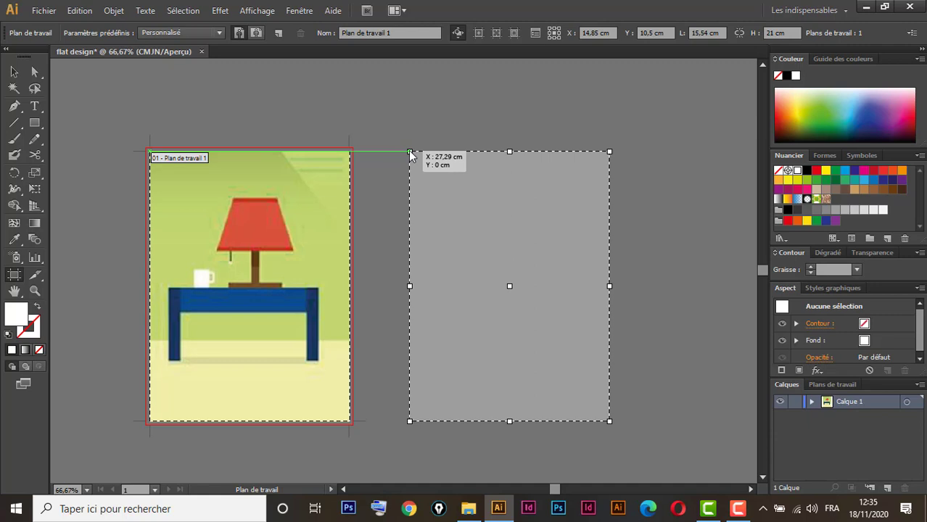
{"action": "left_click", "coordinate": [410, 154]}
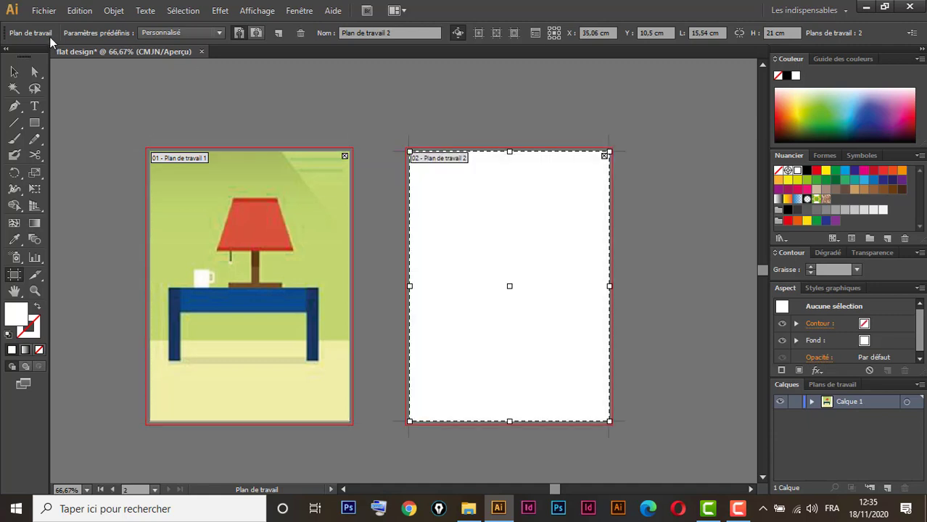
{"action": "left_click", "coordinate": [15, 73]}
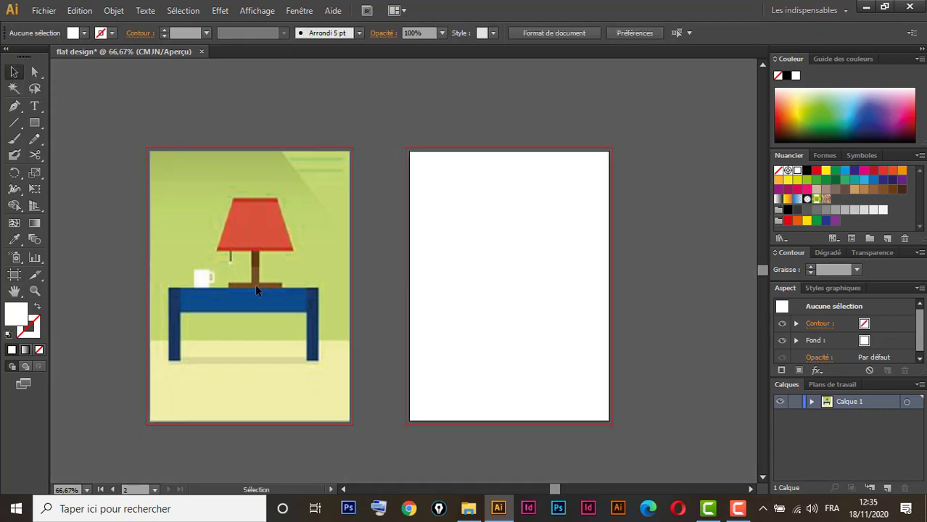
Step: Draw a rectangle over the wall area of the reference image and fill it with the wall's green using the Eyedropper
{"action": "left_click", "coordinate": [34, 123]}
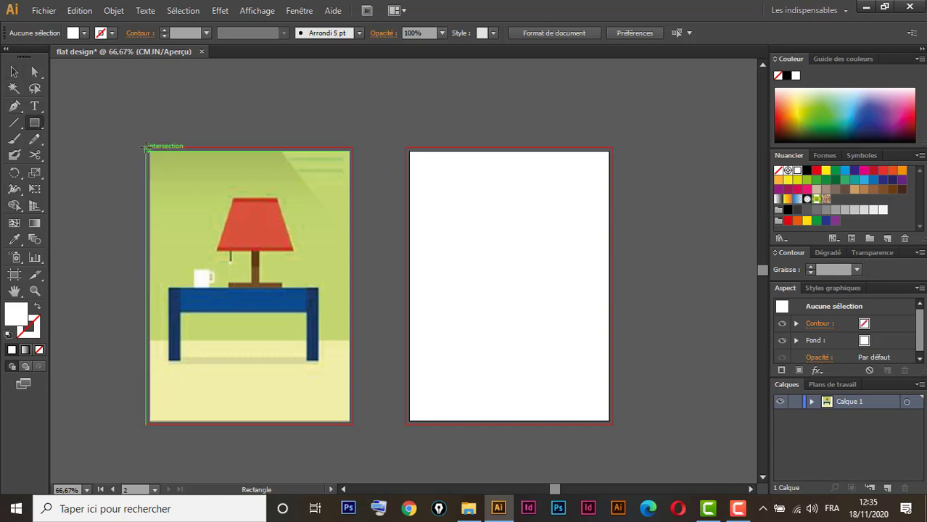
{"action": "left_click_drag", "start_coordinate": [149, 150], "coordinate": [347, 339]}
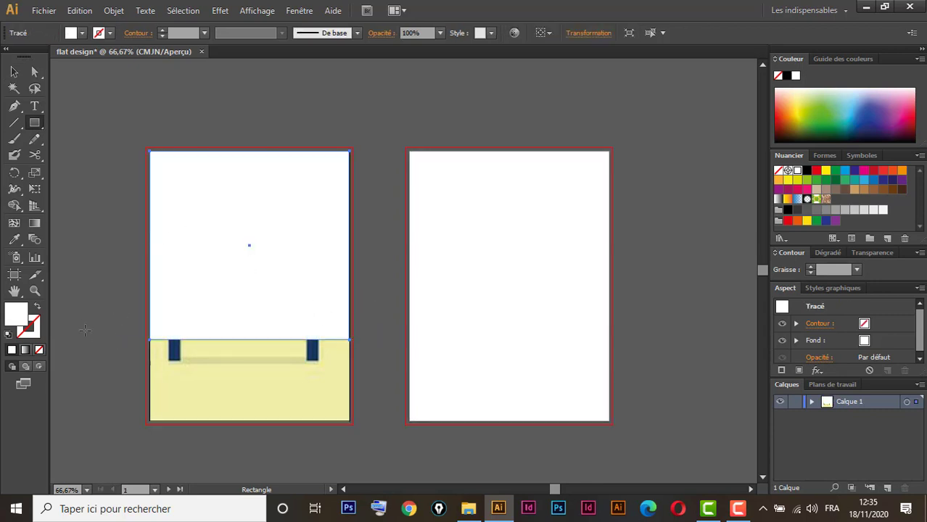
{"action": "left_click", "coordinate": [37, 308]}
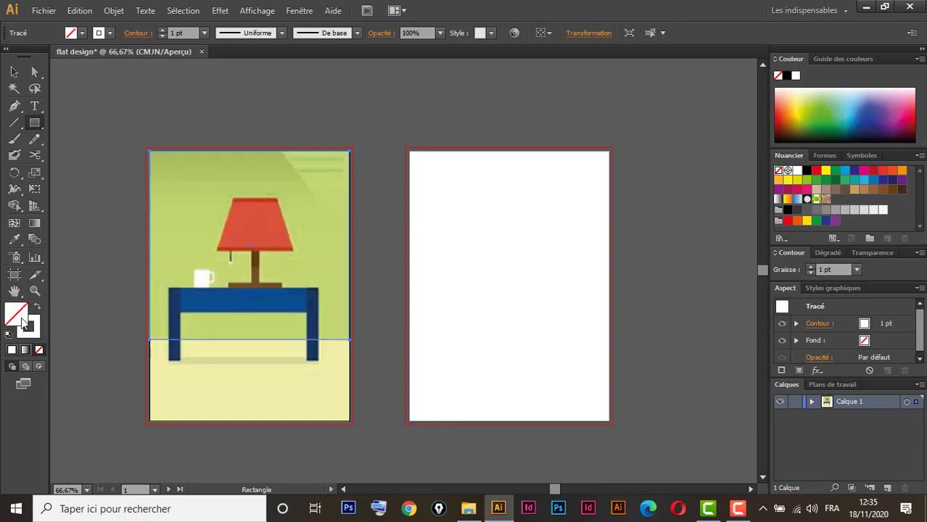
{"action": "left_click", "coordinate": [14, 240]}
{"action": "left_click", "coordinate": [196, 199]}
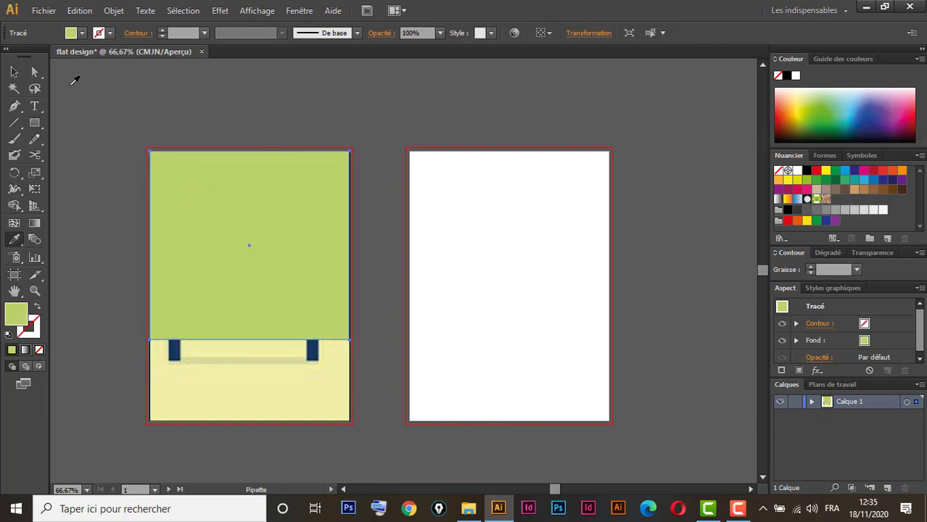
Step: Move the green wall rectangle onto the second artboard, aligned with its top and side edges
{"action": "key", "text": "v"}
{"action": "left_click_drag", "start_coordinate": [206, 232], "coordinate": [476, 240]}
{"action": "key", "text": "alt"}
{"action": "left_click", "coordinate": [476, 236], "text": "shift"}
{"action": "left_click_drag", "start_coordinate": [538, 254], "coordinate": [535, 253]}
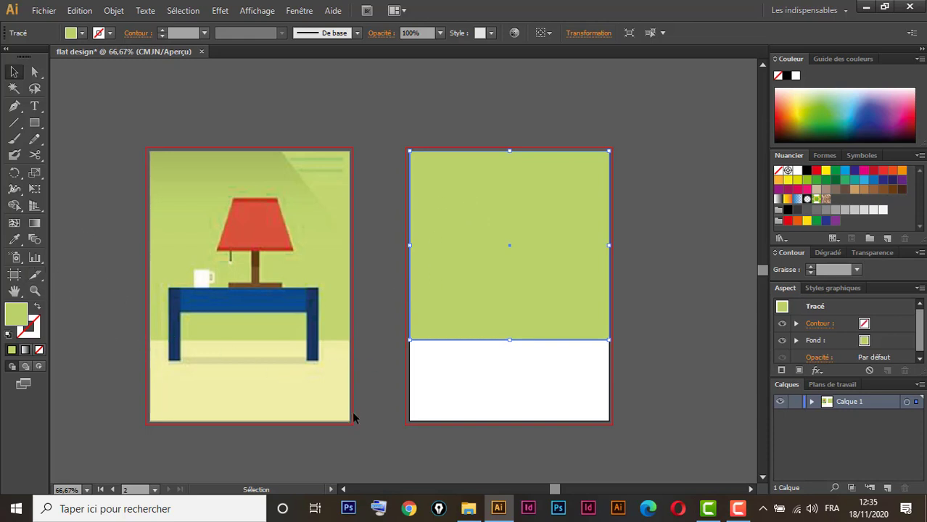
Step: Draw a rectangle over the floor area of the reference image and fill it with the floor's pale yellow using the Eyedropper
{"action": "left_click", "coordinate": [35, 124]}
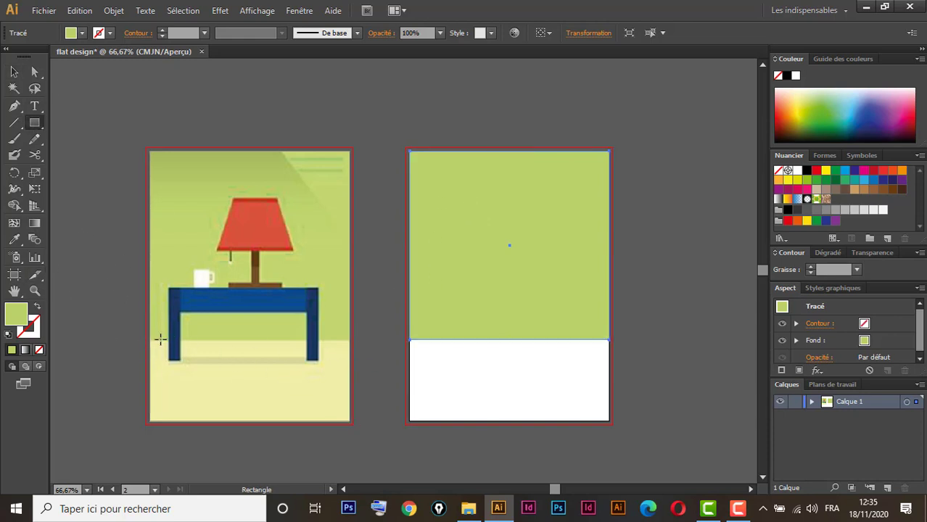
{"action": "mouse_move", "coordinate": [150, 339]}
{"action": "left_mouse_down"}
{"action": "mouse_move", "coordinate": [178, 359]}
{"action": "mouse_move", "coordinate": [341, 376]}
{"action": "mouse_move", "coordinate": [349, 421]}
{"action": "left_mouse_up"}
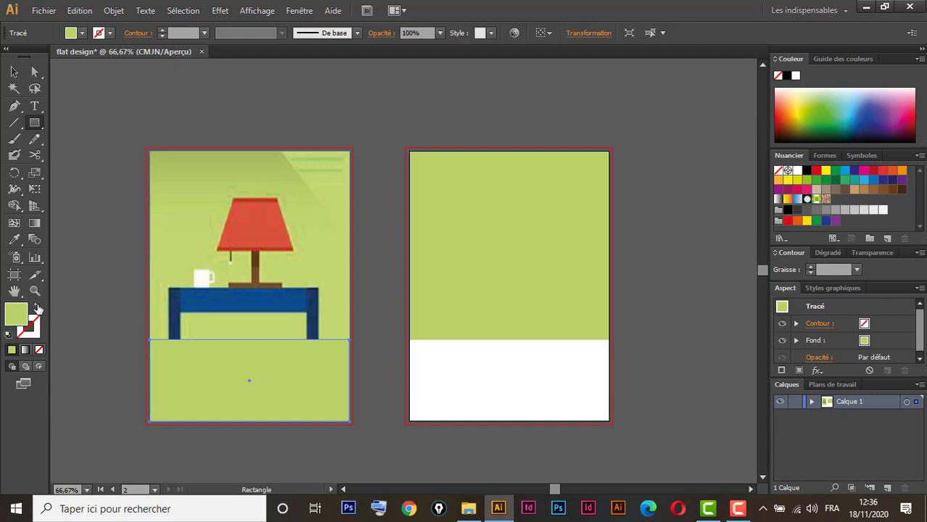
{"action": "left_click", "coordinate": [37, 307]}
{"action": "left_click", "coordinate": [14, 239]}
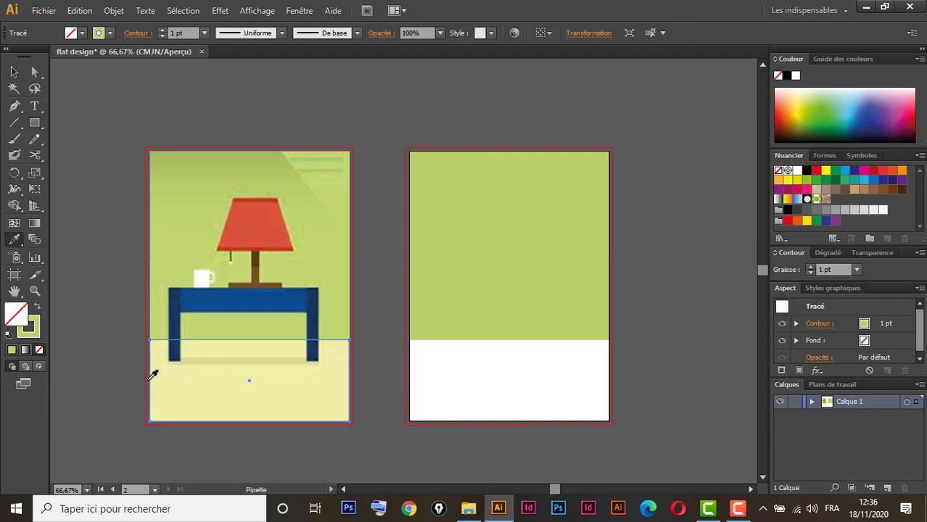
{"action": "left_click", "coordinate": [197, 388]}
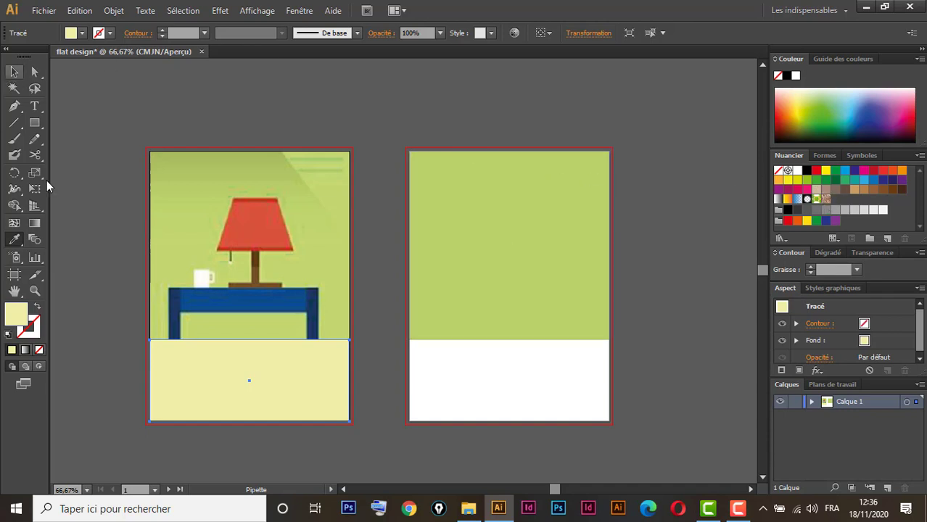
Step: Move the pale yellow floor rectangle onto the second artboard, directly below the green wall
{"action": "left_click", "coordinate": [14, 72]}
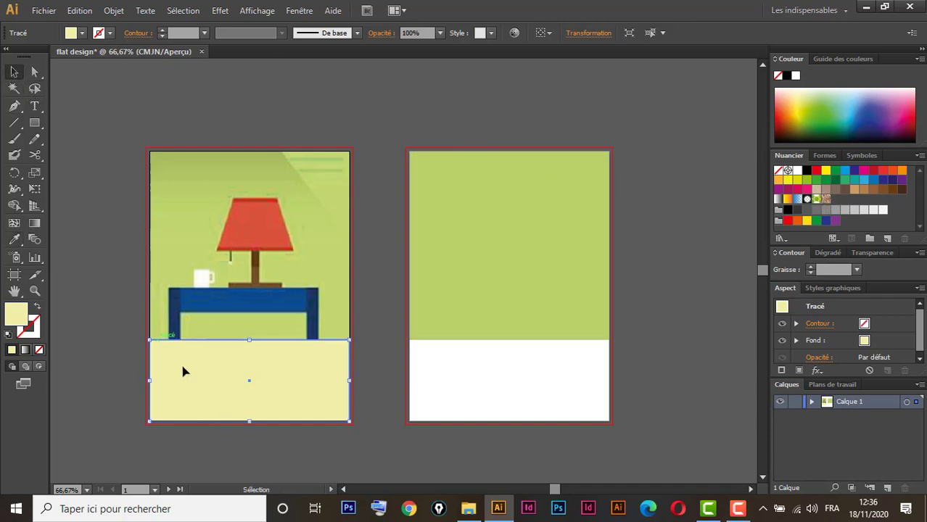
{"action": "left_click_drag", "start_coordinate": [184, 373], "coordinate": [445, 375]}
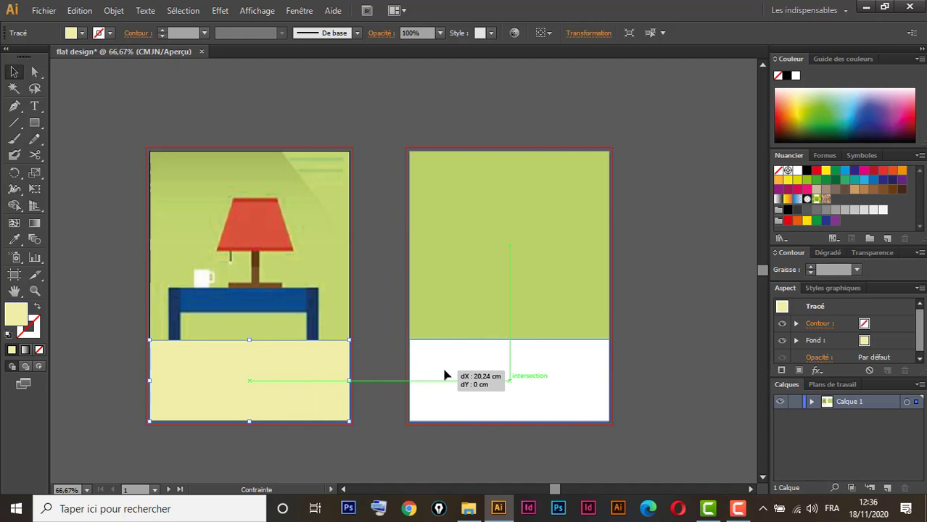
{"action": "left_click_drag", "start_coordinate": [444, 371], "coordinate": [444, 371]}
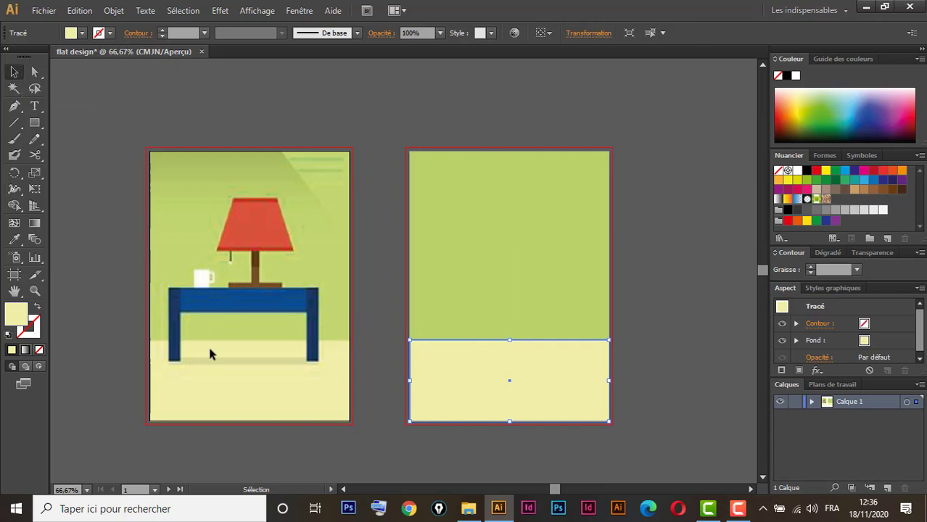
{"action": "left_click_drag", "start_coordinate": [411, 113], "coordinate": [540, 393]}
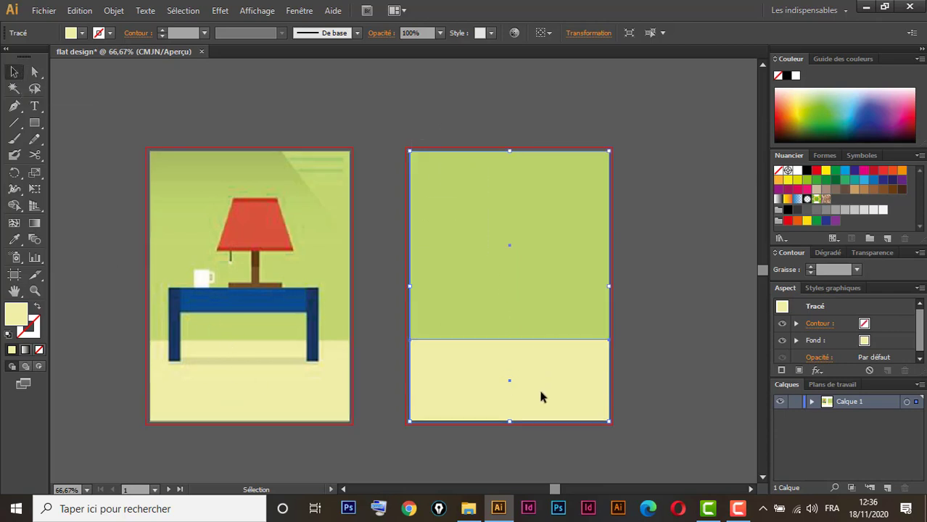
{"action": "key", "text": "ctrl+shift+a"}
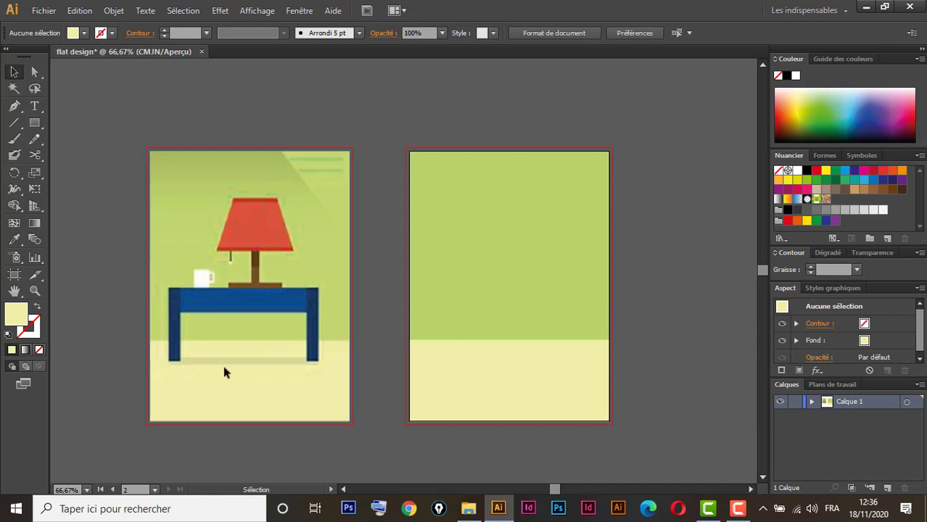
Step: Draw a rectangle exactly over the table's left leg in the reference image
{"action": "left_click", "coordinate": [245, 321], "text": "ctrl"}
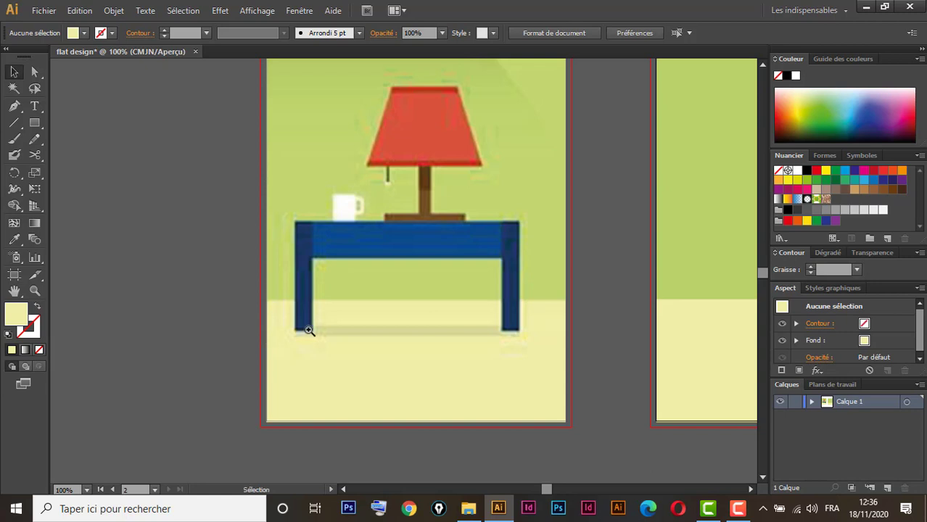
{"action": "left_click", "coordinate": [34, 123]}
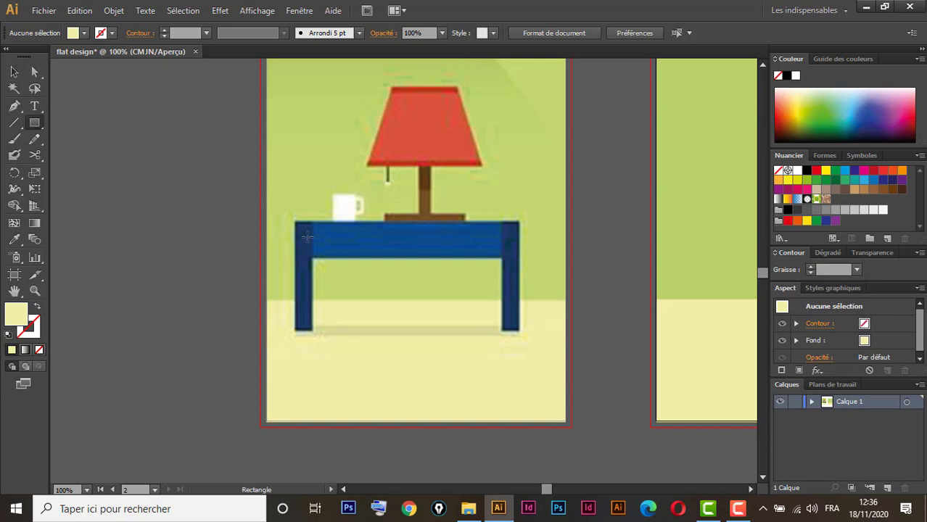
{"action": "mouse_move", "coordinate": [295, 220]}
{"action": "left_mouse_down"}
{"action": "mouse_move", "coordinate": [308, 257]}
{"action": "mouse_move", "coordinate": [312, 332]}
{"action": "mouse_move", "coordinate": [314, 300]}
{"action": "mouse_move", "coordinate": [320, 320]}
{"action": "mouse_move", "coordinate": [311, 330]}
{"action": "left_mouse_up"}
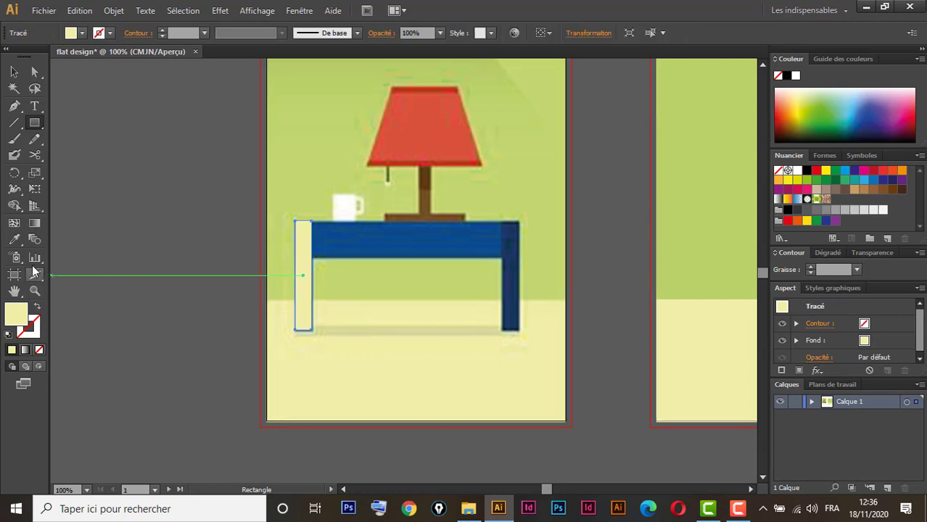
{"action": "left_click", "coordinate": [38, 307]}
{"action": "left_click", "coordinate": [38, 307]}
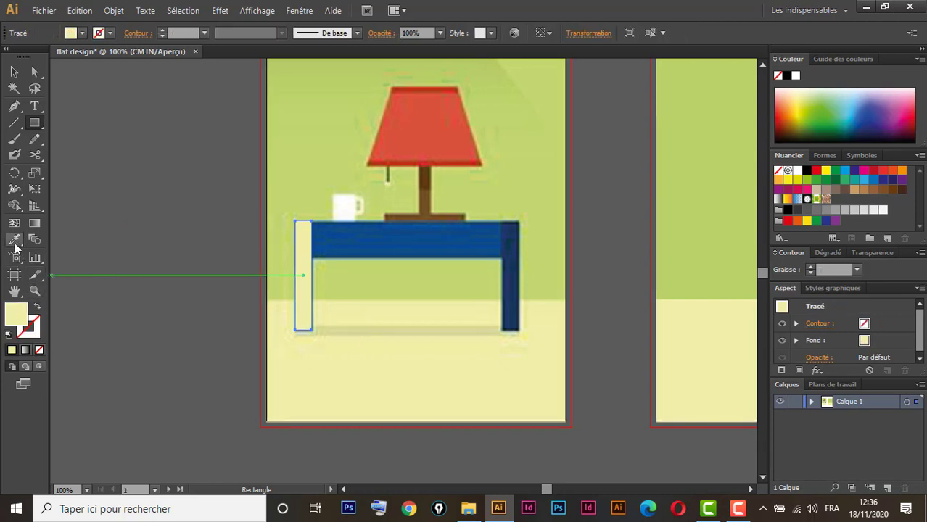
Step: Fill the leg rectangle with the leg's dark blue using the Eyedropper and place a copy over the right leg
{"action": "left_click", "coordinate": [15, 241]}
{"action": "left_click", "coordinate": [39, 308]}
{"action": "left_click", "coordinate": [307, 257]}
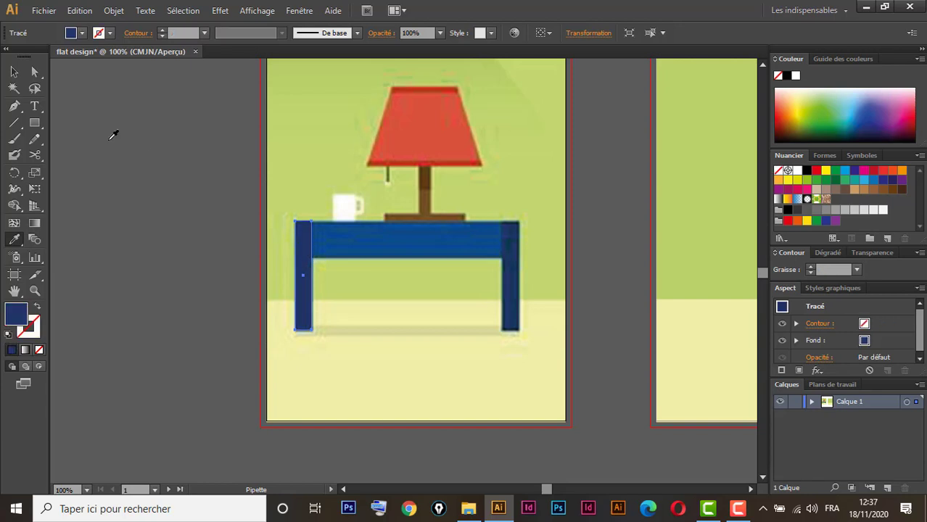
{"action": "left_click", "coordinate": [13, 72]}
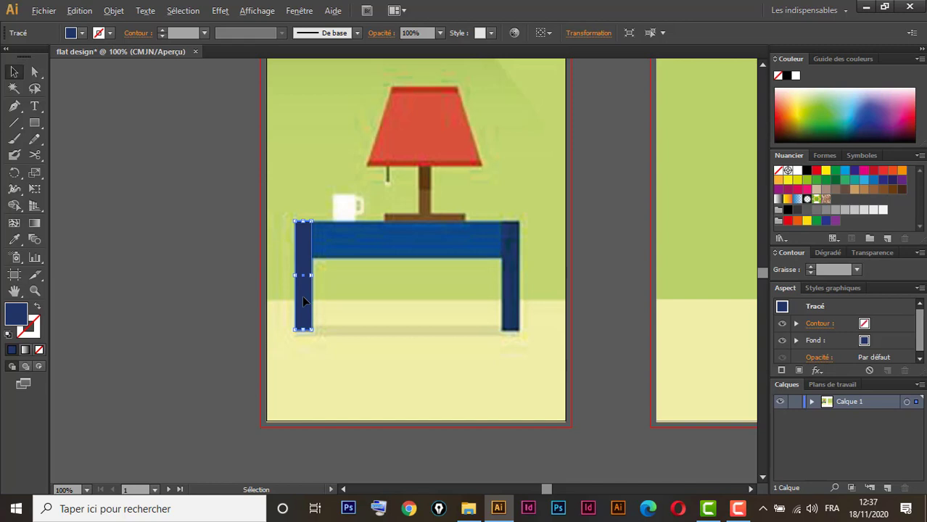
{"action": "left_click_drag", "start_coordinate": [303, 301], "coordinate": [511, 319]}
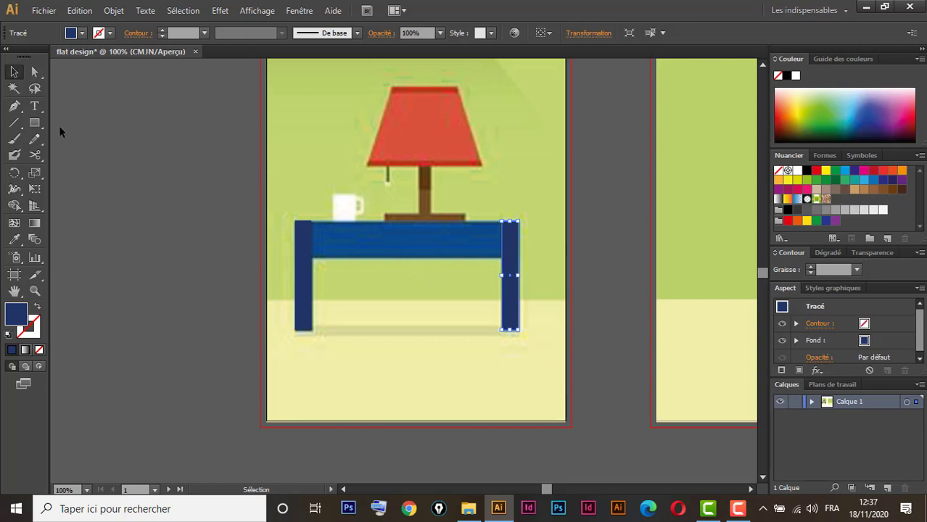
Step: Draw a tabletop rectangle about 9.9 by 1.8 cm between the legs and fill it with the tabletop's blue using the Eyedropper
{"action": "left_click", "coordinate": [35, 122]}
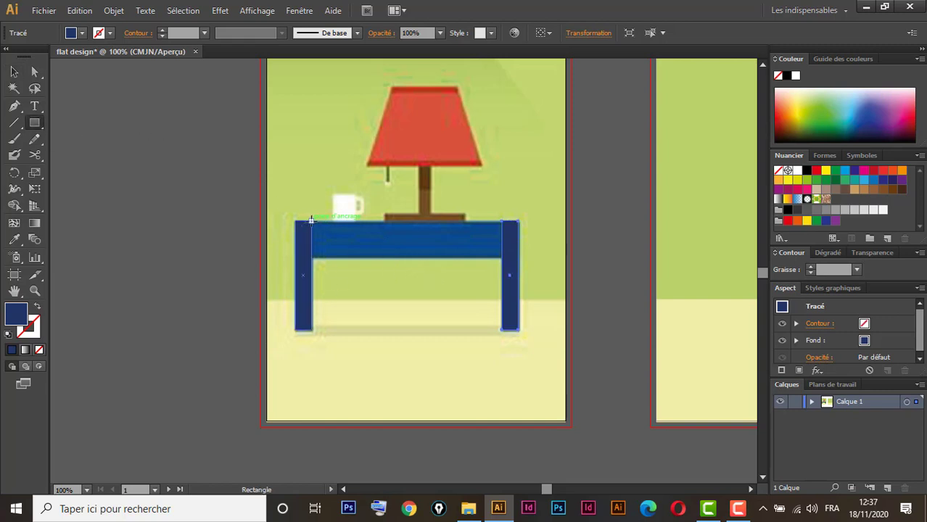
{"action": "left_click_drag", "start_coordinate": [311, 221], "coordinate": [502, 256]}
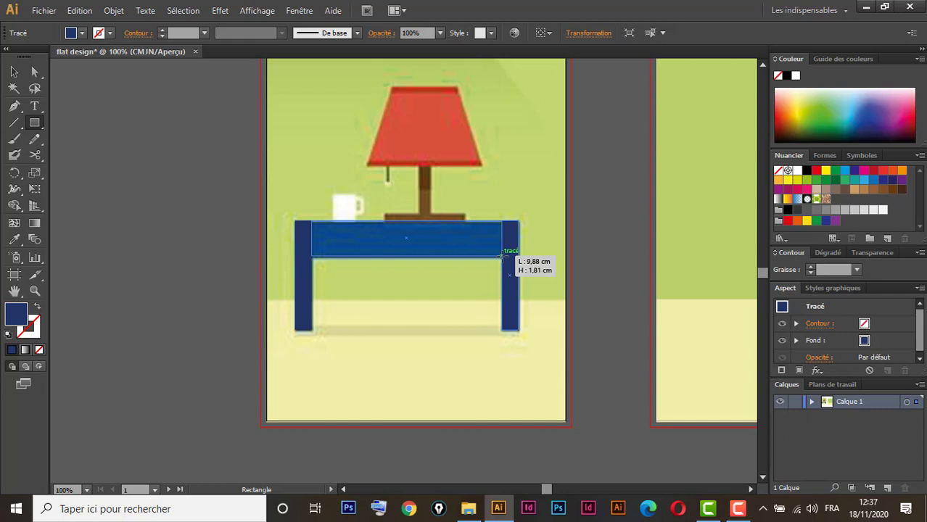
{"action": "left_click_drag", "start_coordinate": [502, 255], "coordinate": [501, 256]}
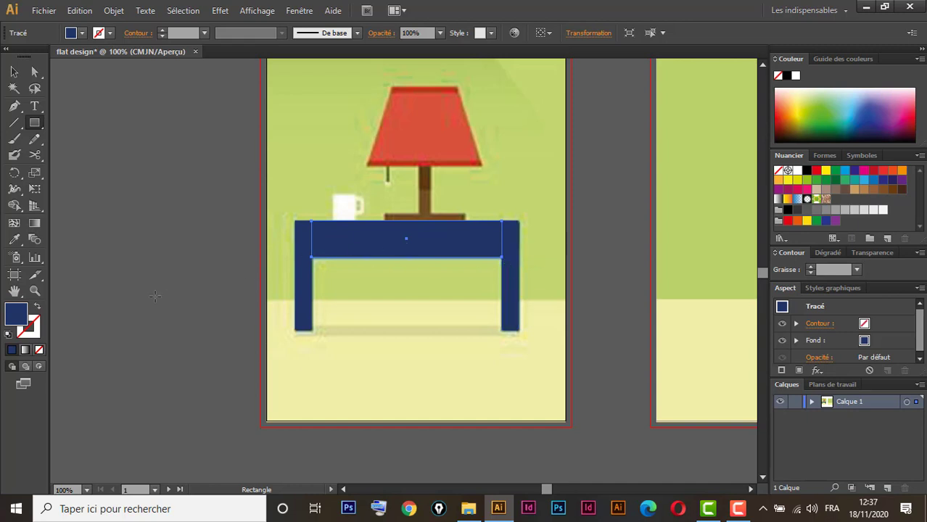
{"action": "left_click", "coordinate": [13, 240]}
{"action": "left_click", "coordinate": [364, 234]}
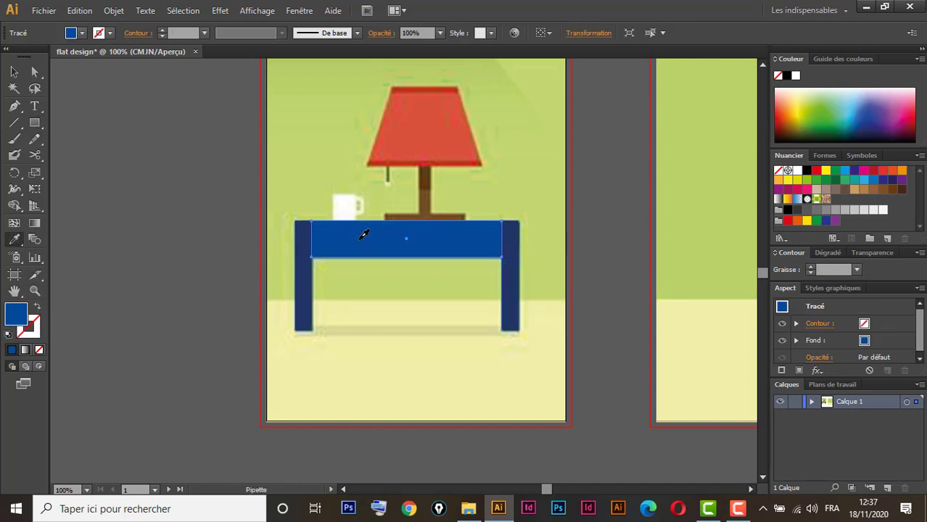
Step: Move the legs and the tabletop apart one by one, and undo the moves
{"action": "left_click", "coordinate": [16, 71]}
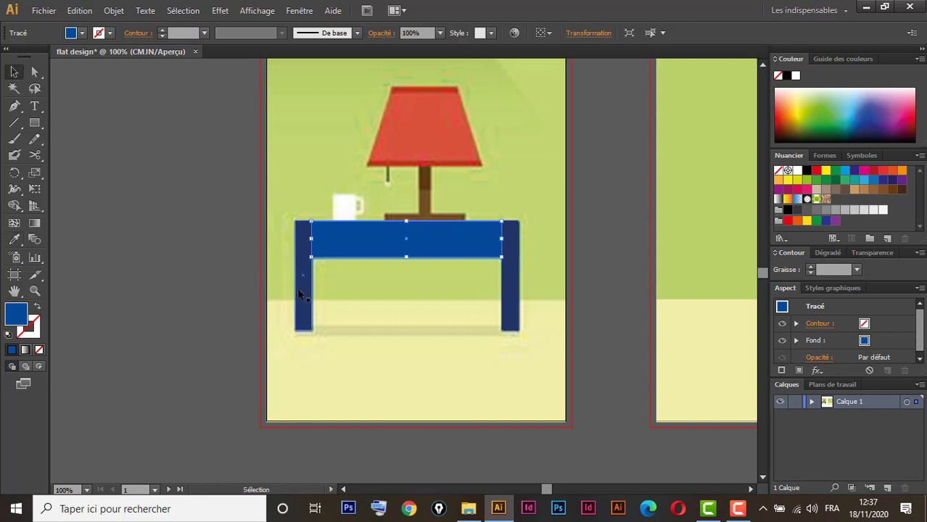
{"action": "left_click", "coordinate": [273, 247]}
{"action": "left_click_drag", "start_coordinate": [270, 236], "coordinate": [519, 364]}
{"action": "left_click", "coordinate": [452, 384]}
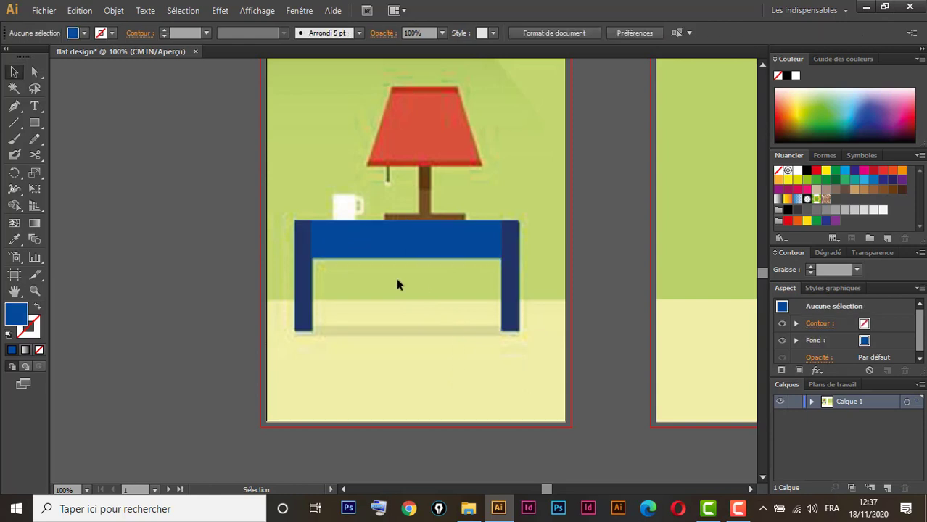
{"action": "left_click_drag", "start_coordinate": [312, 304], "coordinate": [260, 304]}
{"action": "left_click_drag", "start_coordinate": [356, 265], "coordinate": [313, 279]}
{"action": "left_click_drag", "start_coordinate": [512, 281], "coordinate": [476, 297]}
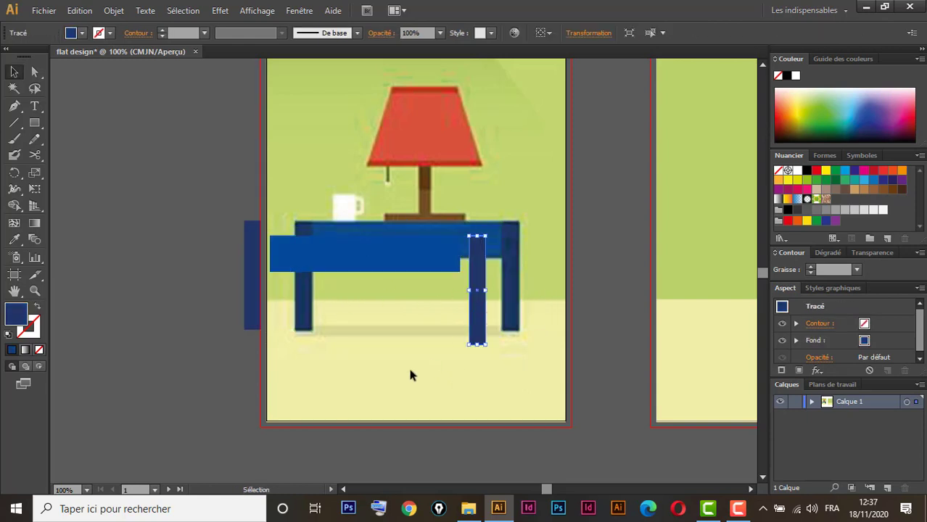
{"action": "key", "text": "ctrl+z"}
{"action": "key", "text": "ctrl+z"}
{"action": "key", "text": "ctrl+z"}
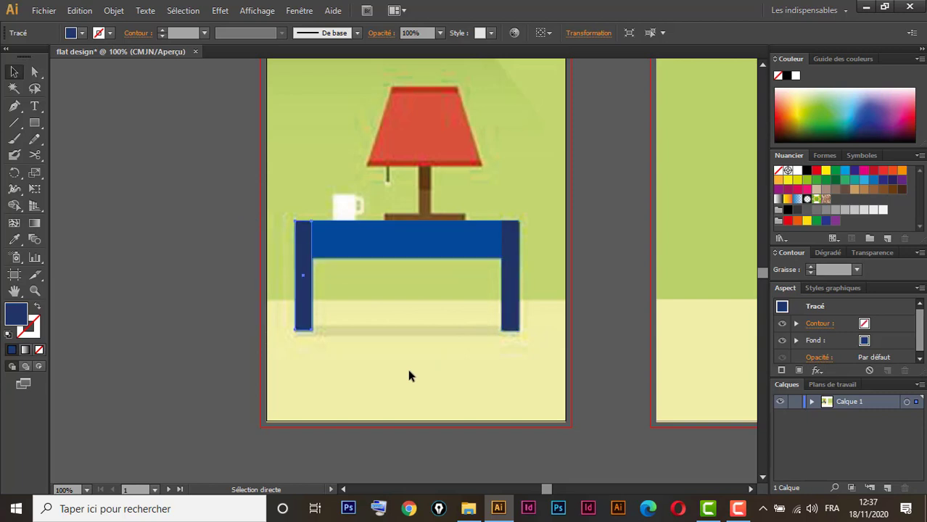
Step: Select both legs and the tabletop and group them into one object
{"action": "left_click", "coordinate": [299, 286]}
{"action": "left_click_drag", "start_coordinate": [324, 271], "coordinate": [541, 356]}
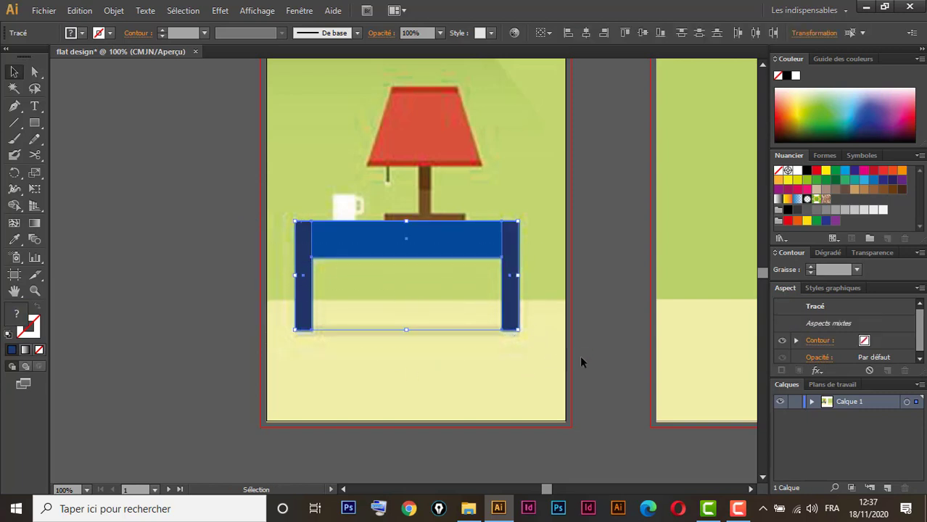
{"action": "key", "text": "ctrl+g"}
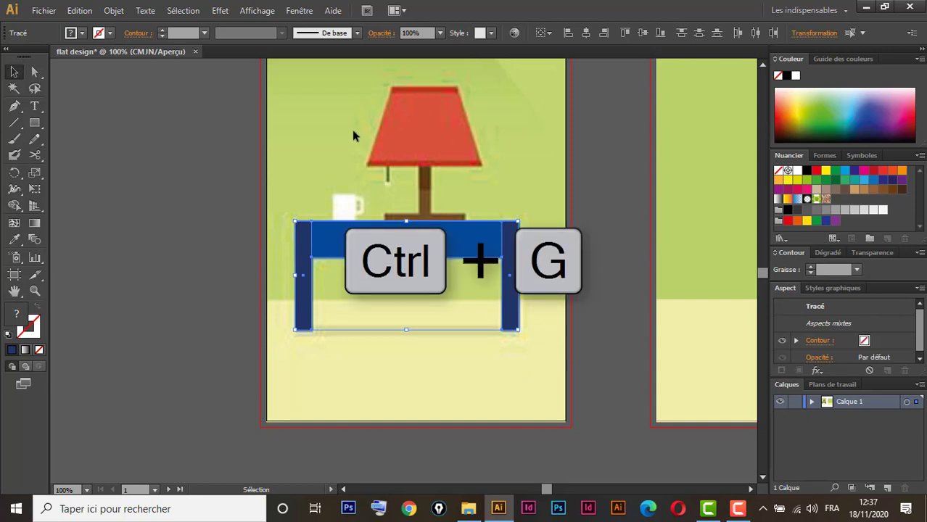
{"action": "left_click", "coordinate": [115, 11]}
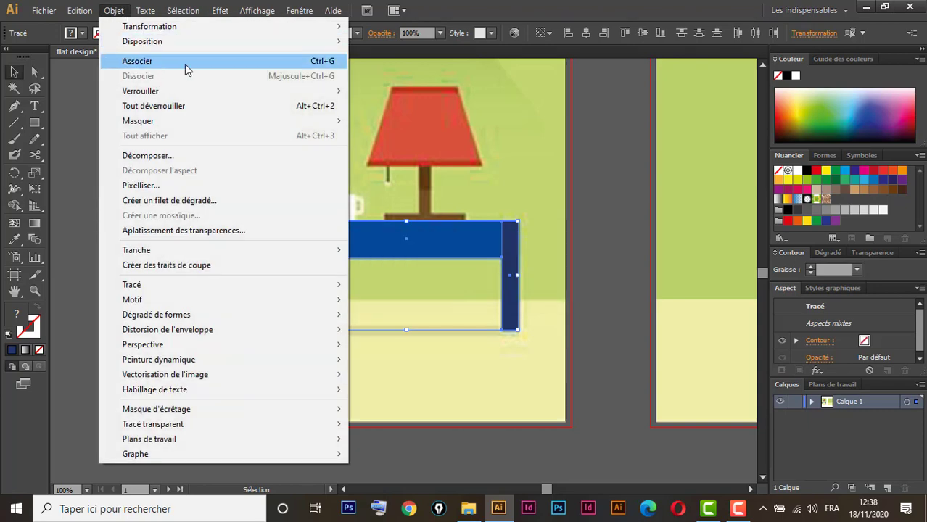
{"action": "left_click", "coordinate": [289, 61]}
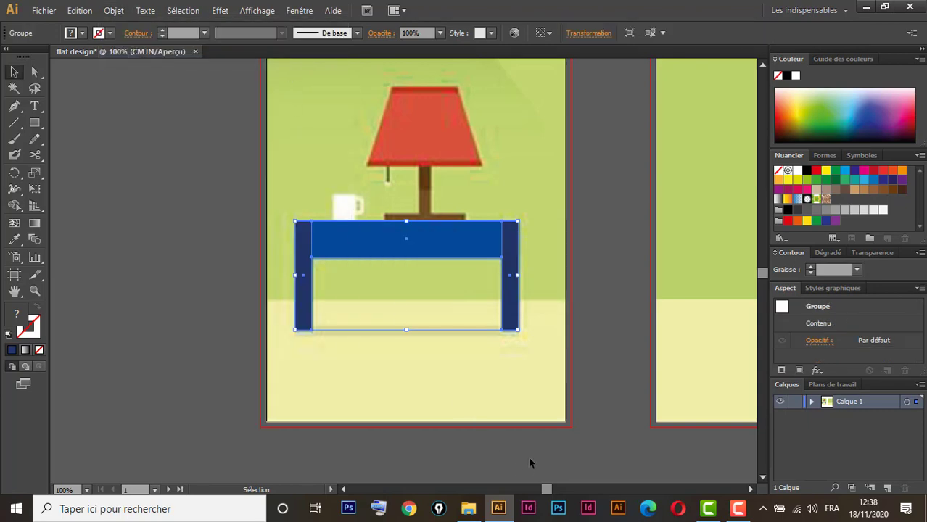
Step: Move the grouped table onto the second artboard and nudge it left toward its position in the reference image
{"action": "left_click_drag", "start_coordinate": [562, 418], "coordinate": [316, 354]}
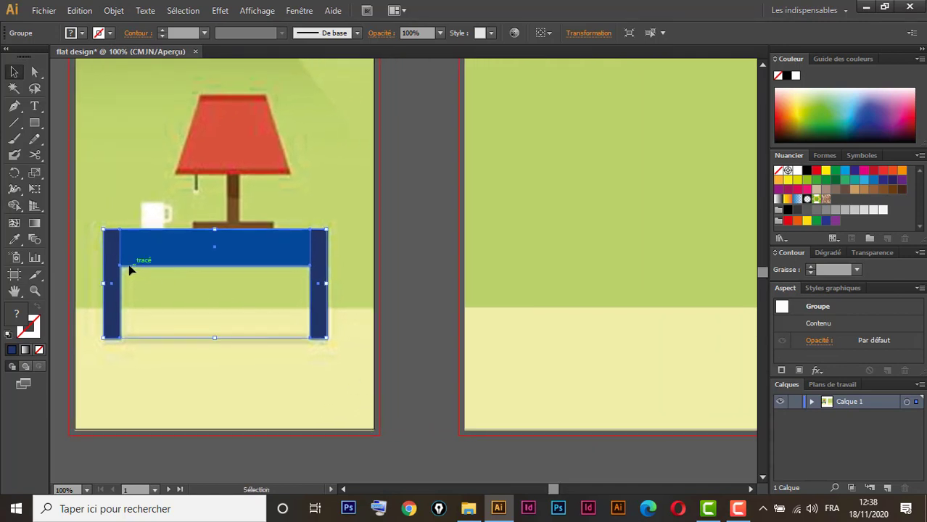
{"action": "left_click_drag", "start_coordinate": [135, 259], "coordinate": [555, 311]}
{"action": "left_click_drag", "start_coordinate": [594, 354], "coordinate": [535, 364]}
{"action": "key", "text": "Left"}
{"action": "key", "text": "Left"}
{"action": "key", "text": "Left"}
{"action": "key", "text": "Left"}
{"action": "key", "text": "Left"}
{"action": "key", "text": "Left"}
{"action": "key", "text": "Left"}
{"action": "key", "text": "Left"}
{"action": "key", "text": "Left"}
{"action": "key", "text": "Left"}
{"action": "key", "text": "Left"}
{"action": "key", "text": "Left"}
{"action": "key", "text": "Left"}
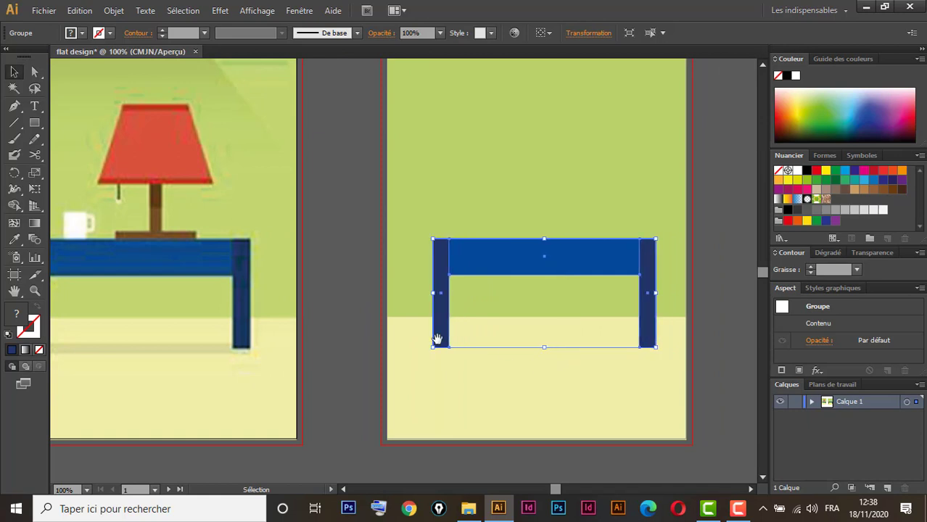
Step: Draw a spacer rectangle filling the gap between the reference image's left edge and the table's left leg
{"action": "left_click_drag", "start_coordinate": [358, 323], "coordinate": [490, 337]}
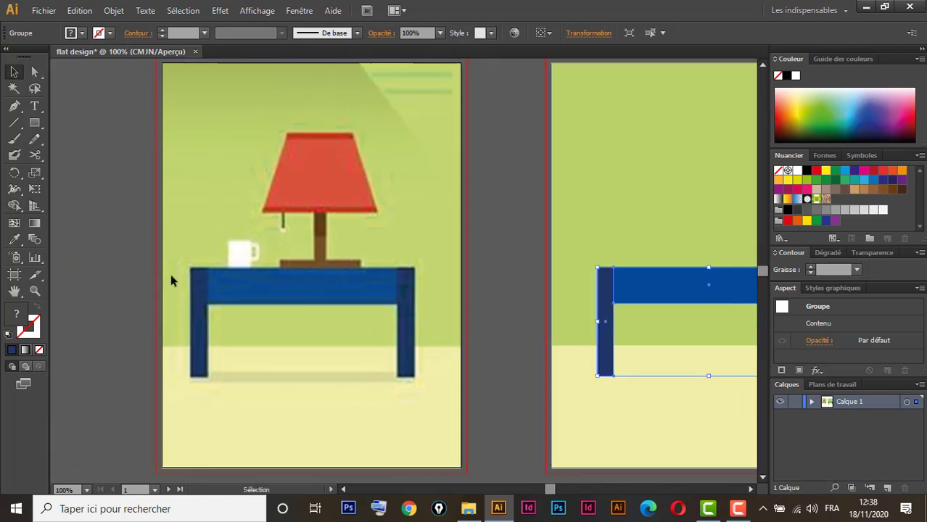
{"action": "left_click", "coordinate": [34, 122]}
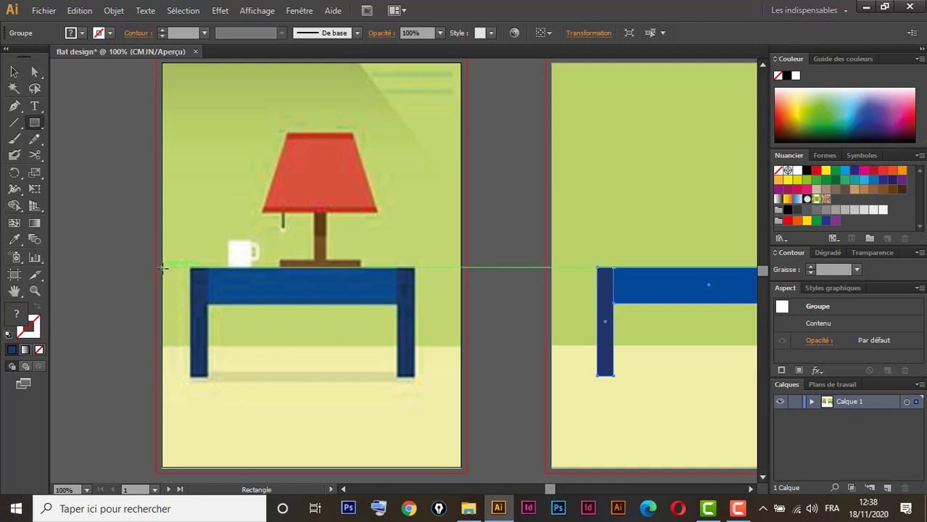
{"action": "left_click_drag", "start_coordinate": [162, 266], "coordinate": [192, 311]}
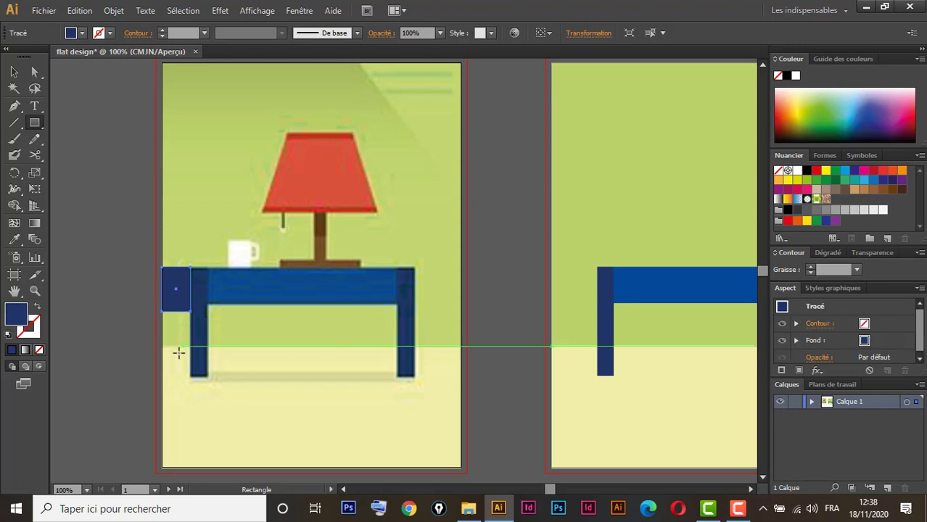
Step: Give the spacer rectangle the default fill and stroke and move it against the left edge of the second artboard
{"action": "left_click", "coordinate": [9, 336]}
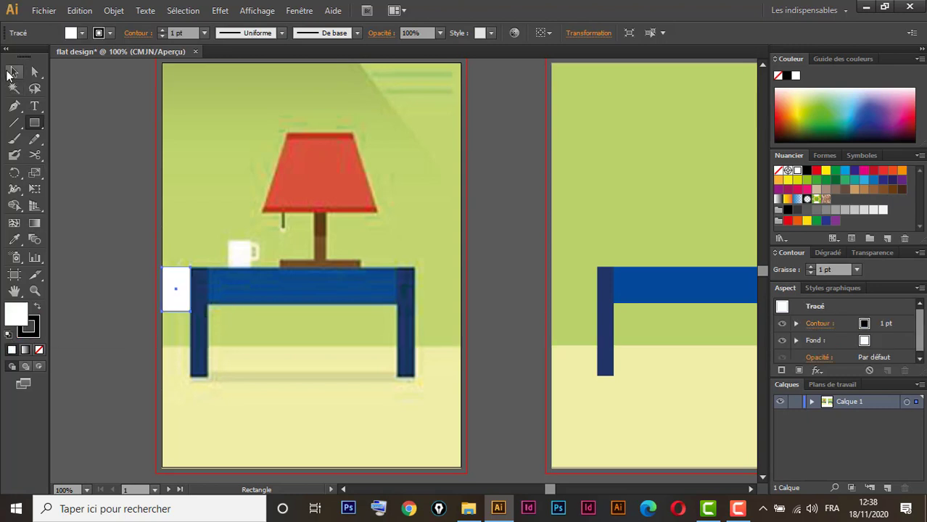
{"action": "left_click", "coordinate": [15, 72]}
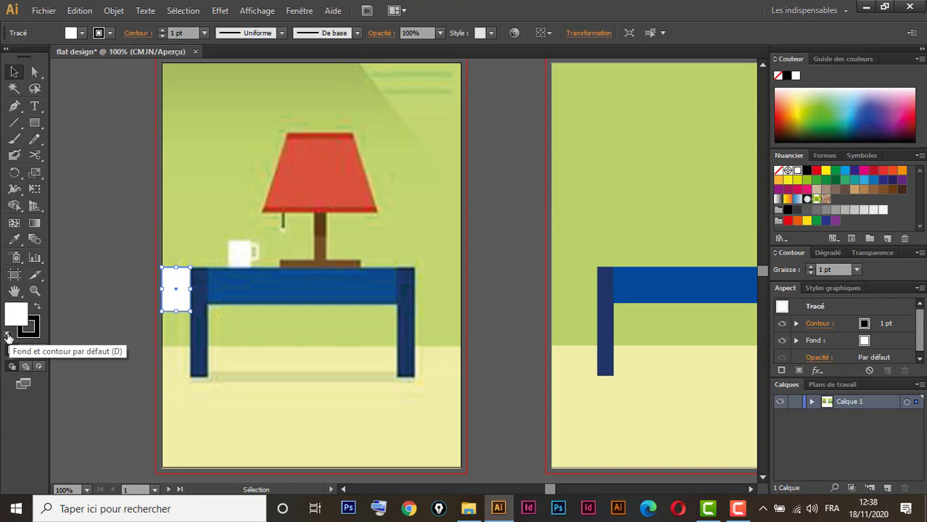
{"action": "left_click_drag", "start_coordinate": [174, 290], "coordinate": [563, 288]}
Step: Nudge the grouped table left on the second artboard until its left leg meets the spacer rectangle's right edge
{"action": "left_click", "coordinate": [644, 275]}
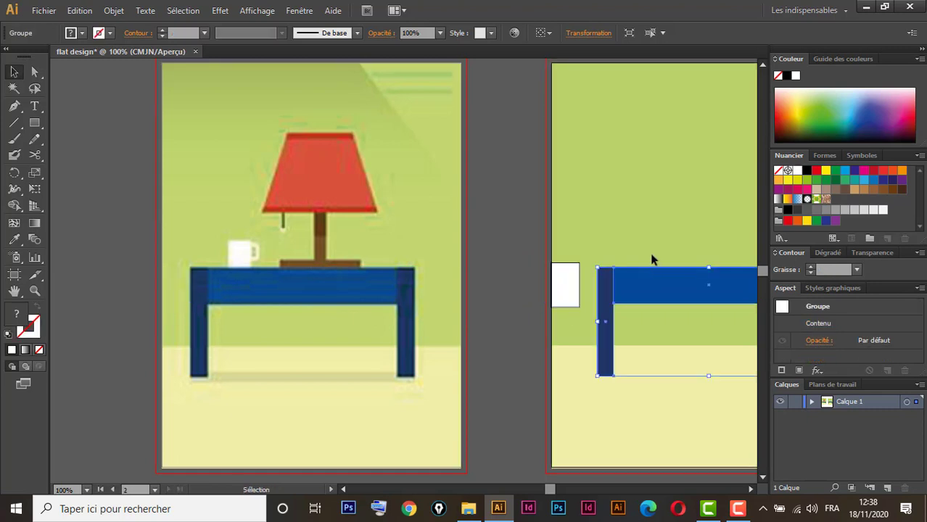
{"action": "key", "text": "space"}
{"action": "left_click_drag", "start_coordinate": [632, 245], "coordinate": [559, 250]}
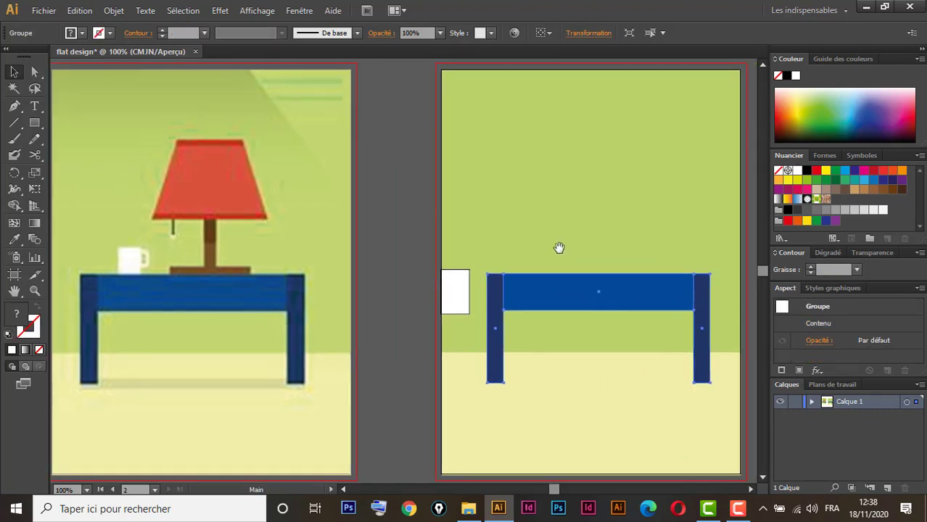
{"action": "left_click", "coordinate": [707, 227]}
{"action": "left_click_drag", "start_coordinate": [704, 293], "coordinate": [717, 235]}
{"action": "key", "text": "ctrl+z"}
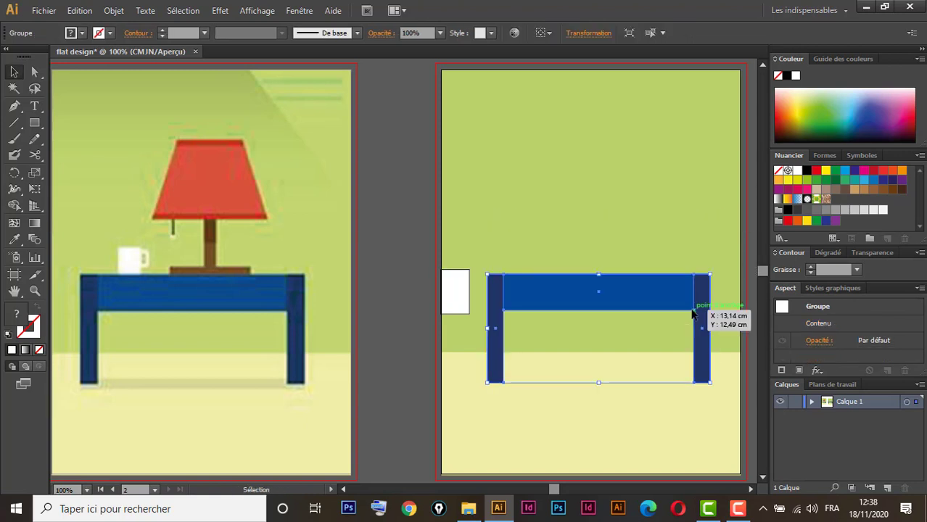
{"action": "key", "text": "Left"}
{"action": "key", "text": "Left"}
{"action": "key", "text": "Left"}
{"action": "key", "text": "Left"}
{"action": "key", "text": "Left"}
{"action": "key", "text": "Left"}
{"action": "key", "text": "Left"}
{"action": "key", "text": "Left"}
{"action": "key", "text": "Left"}
{"action": "key", "text": "Left"}
{"action": "key", "text": "Left"}
{"action": "key", "text": "Left"}
{"action": "key", "text": "Left"}
{"action": "key", "text": "Left"}
{"action": "key", "text": "Left"}
{"action": "key", "text": "Left"}
{"action": "key", "text": "Left"}
{"action": "key", "text": "Left"}
{"action": "key", "text": "Left"}
{"action": "key", "text": "Left"}
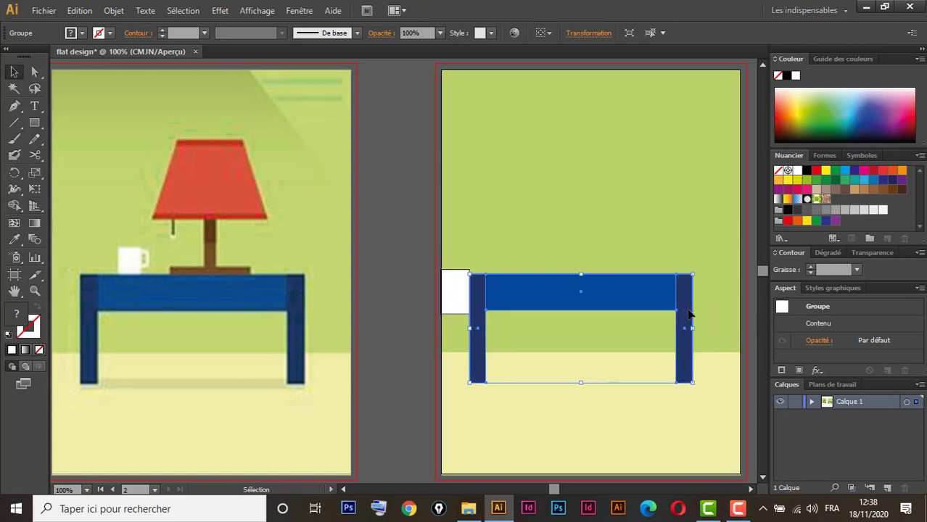
{"action": "key", "text": "Right"}
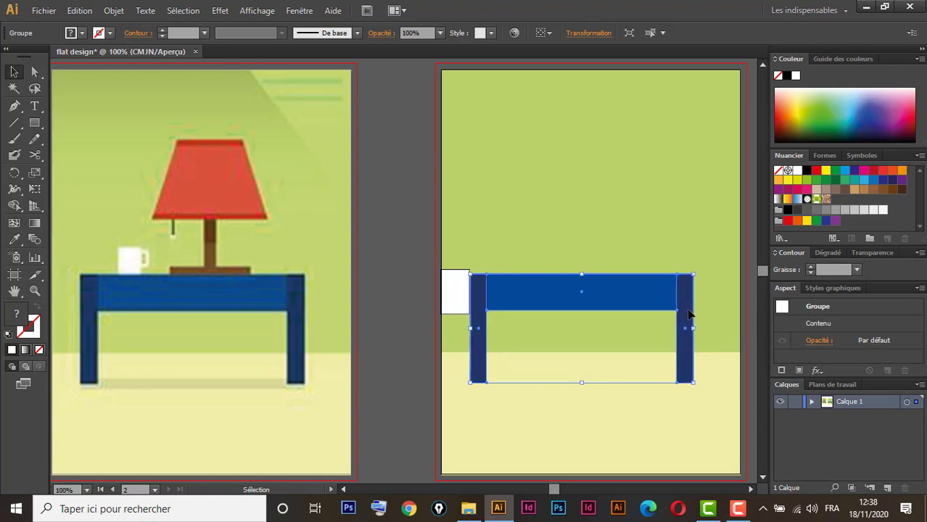
{"action": "left_click", "coordinate": [586, 256]}
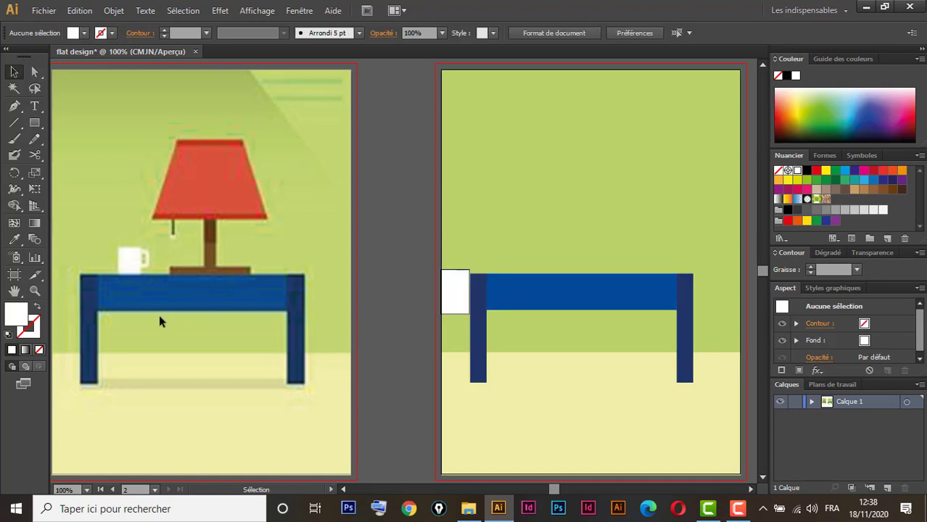
Step: Delete the white spacer rectangle from the second artboard
{"action": "left_click_drag", "start_coordinate": [192, 324], "coordinate": [301, 326]}
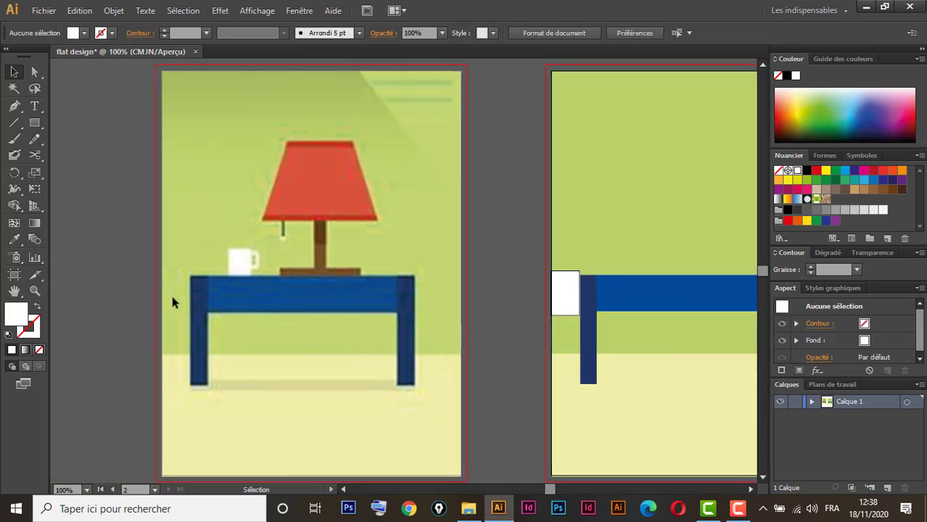
{"action": "left_click", "coordinate": [565, 293]}
{"action": "key", "text": "Delete"}
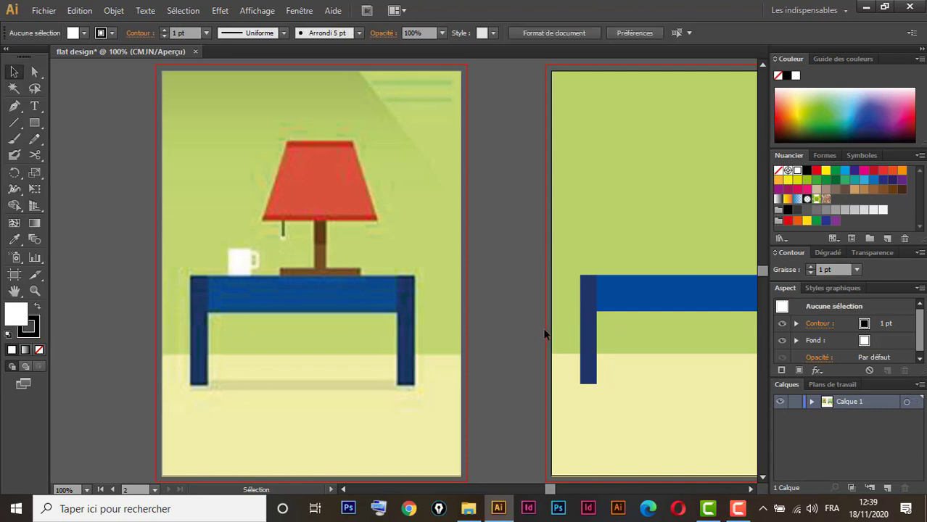
{"action": "left_click_drag", "start_coordinate": [648, 333], "coordinate": [579, 325]}
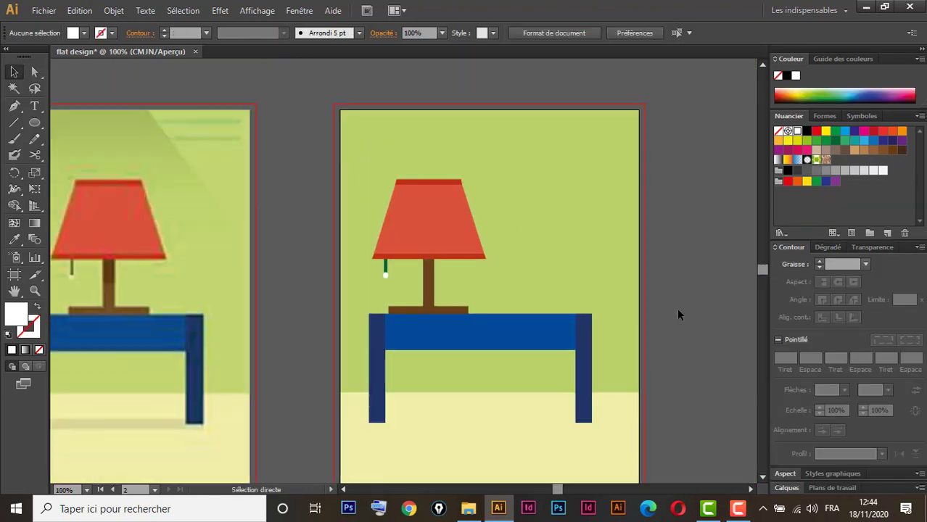
Step: Show the rulers and place a vertical guide through the centre of the reference lamp's stand
{"action": "key", "text": "ctrl+minus"}
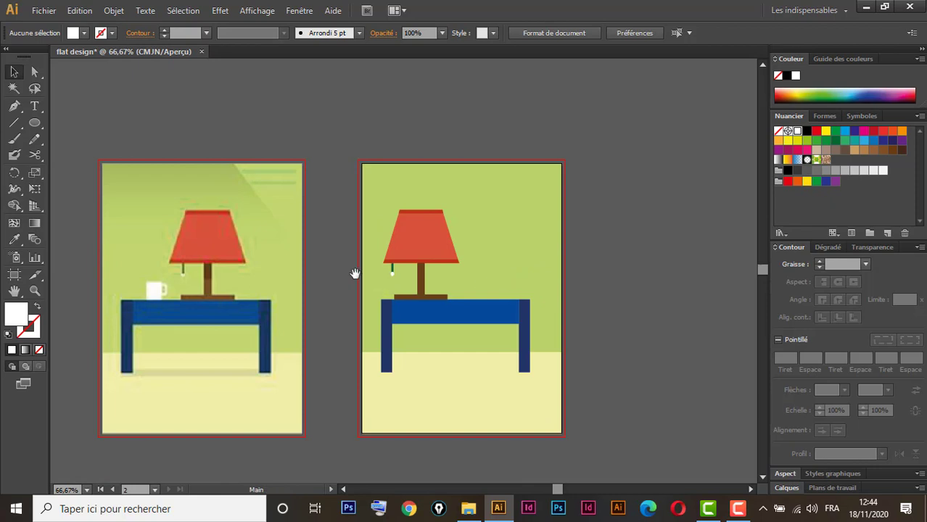
{"action": "left_click_drag", "start_coordinate": [355, 271], "coordinate": [448, 287]}
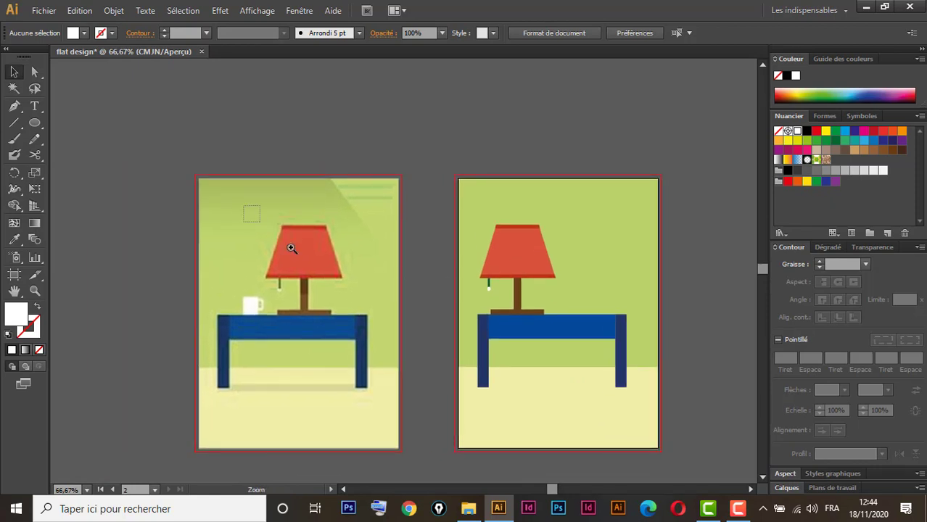
{"action": "left_click_drag", "start_coordinate": [242, 206], "coordinate": [369, 334]}
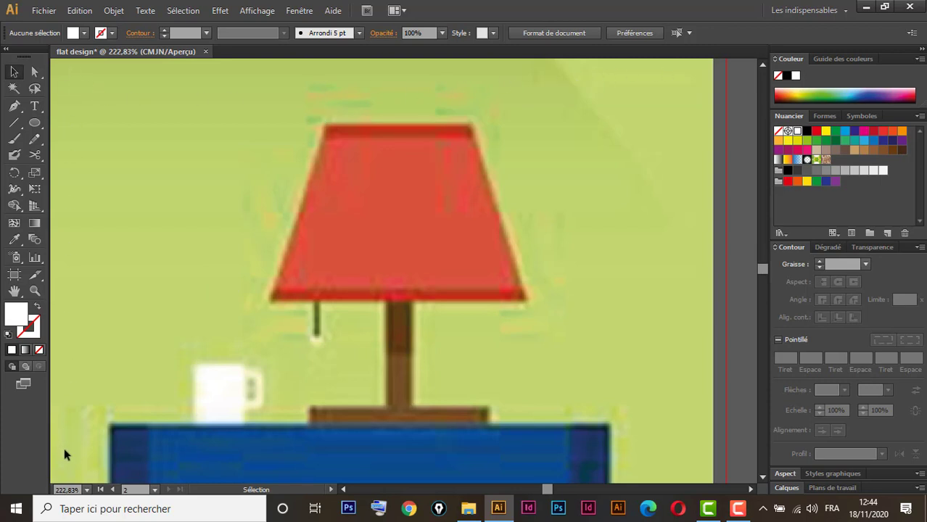
{"action": "key", "text": "ctrl+r"}
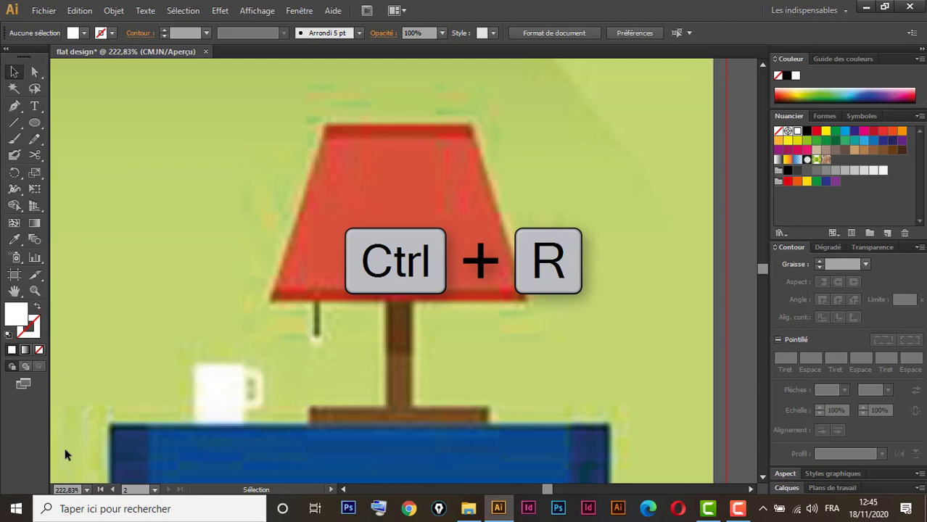
{"action": "key", "text": "ctrl+r"}
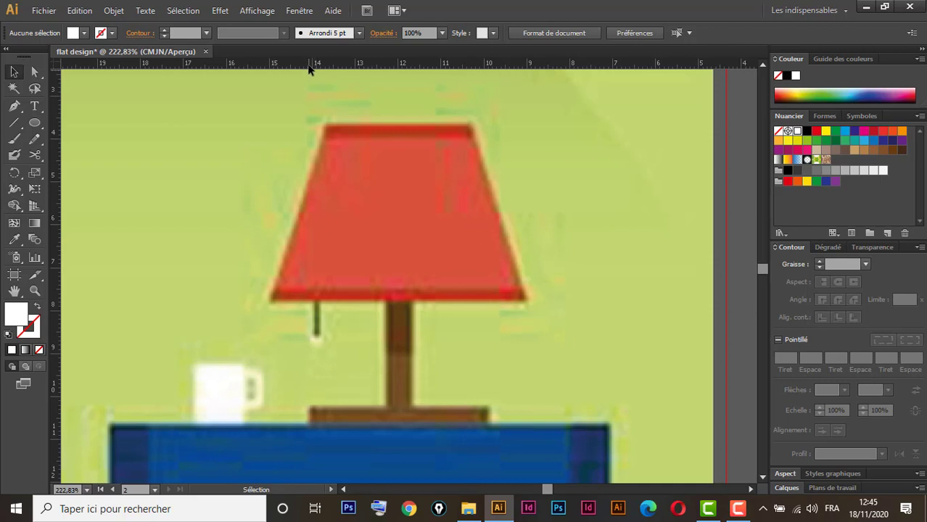
{"action": "right_click", "coordinate": [311, 68]}
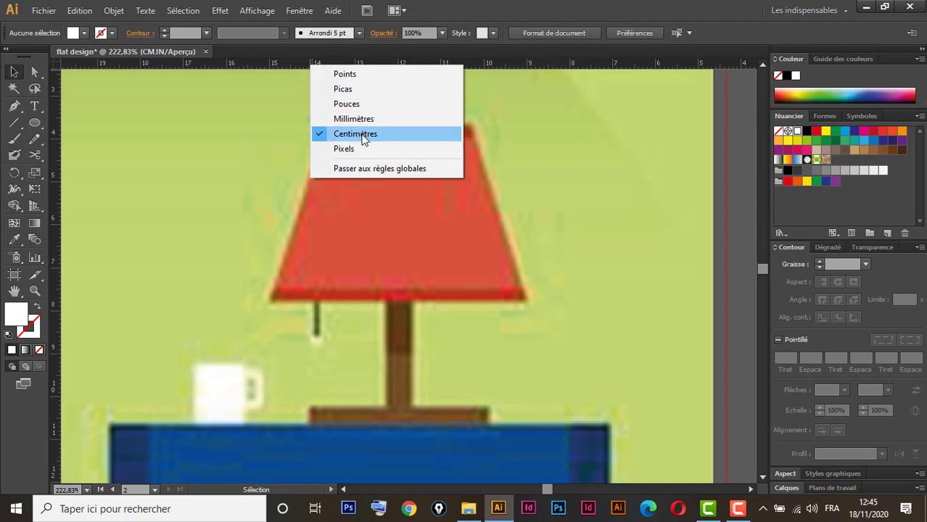
{"action": "left_click", "coordinate": [296, 67]}
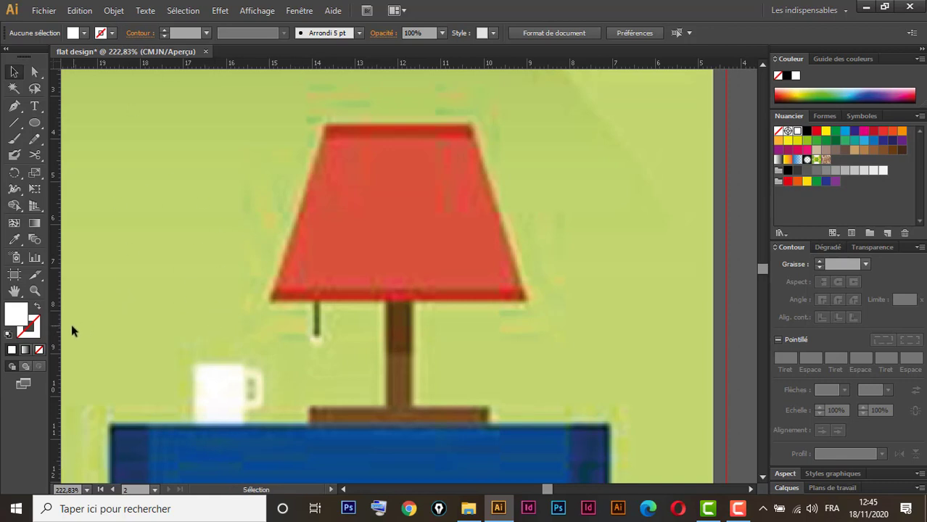
{"action": "left_click_drag", "start_coordinate": [55, 328], "coordinate": [397, 397]}
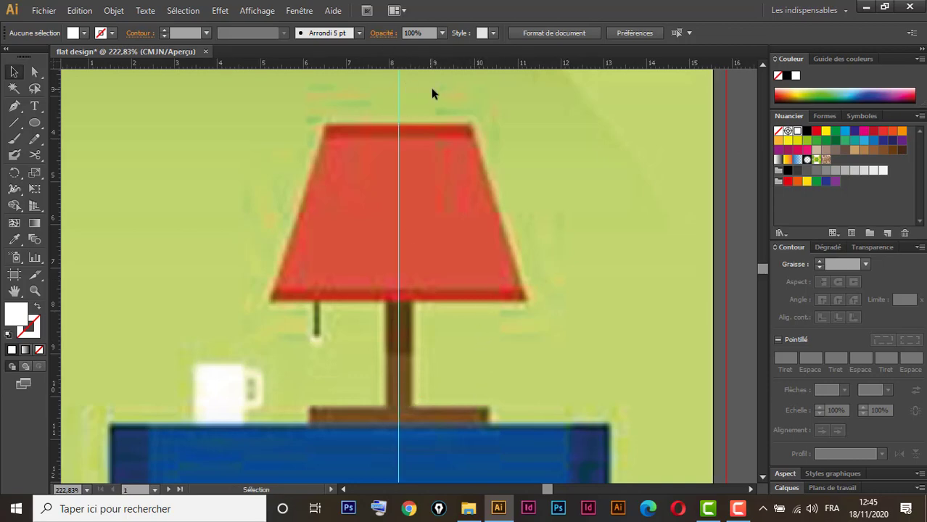
Step: Unlock the guides, select the vertical guide through the lamp, and lock the guides again
{"action": "right_click", "coordinate": [399, 93]}
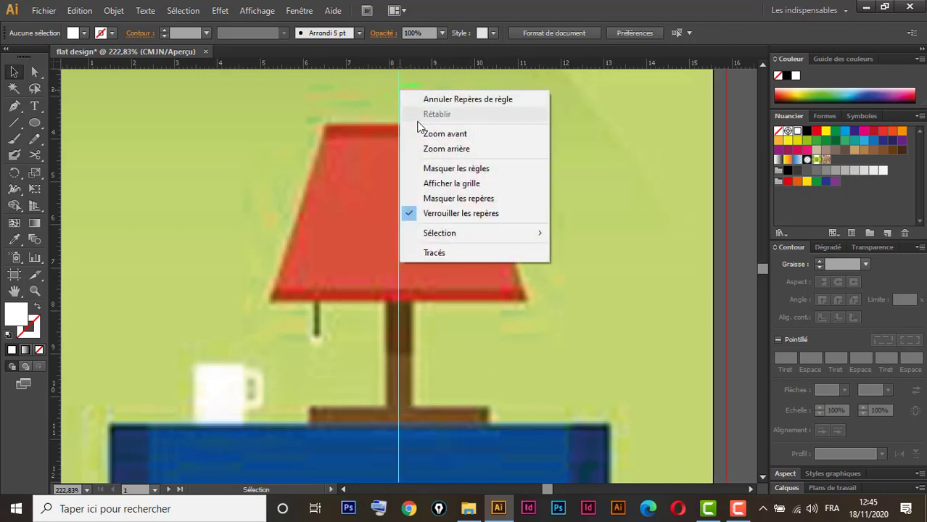
{"action": "left_click", "coordinate": [464, 213]}
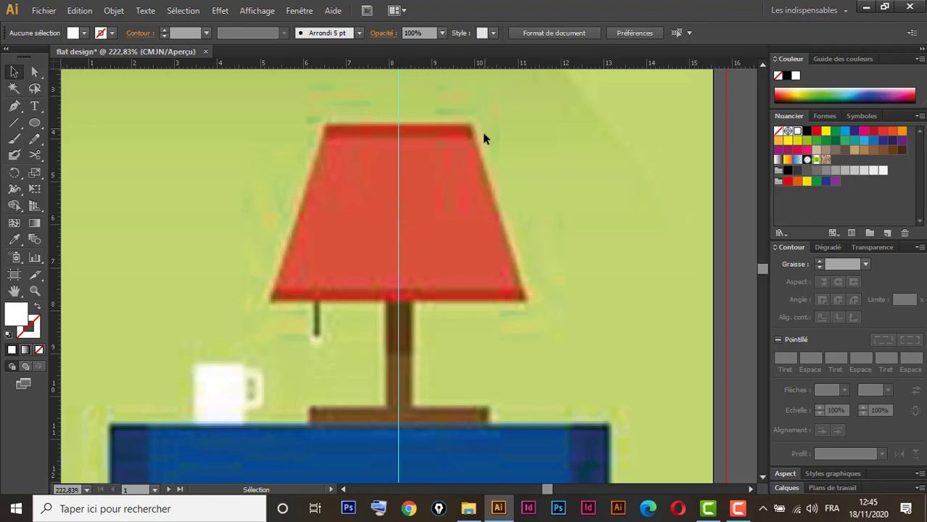
{"action": "scroll", "coordinate": [485, 136], "scroll_direction": "up", "scroll_amount": 1}
{"action": "left_click", "coordinate": [400, 115]}
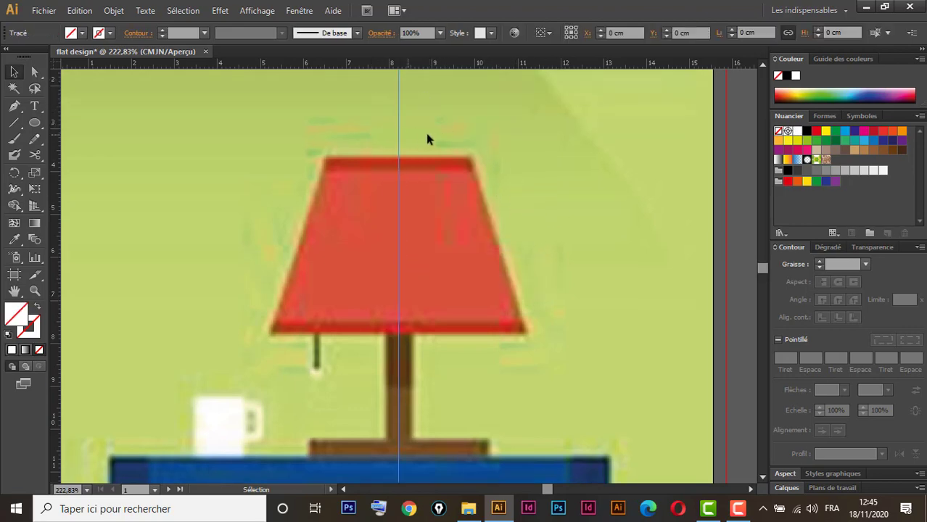
{"action": "right_click", "coordinate": [399, 108]}
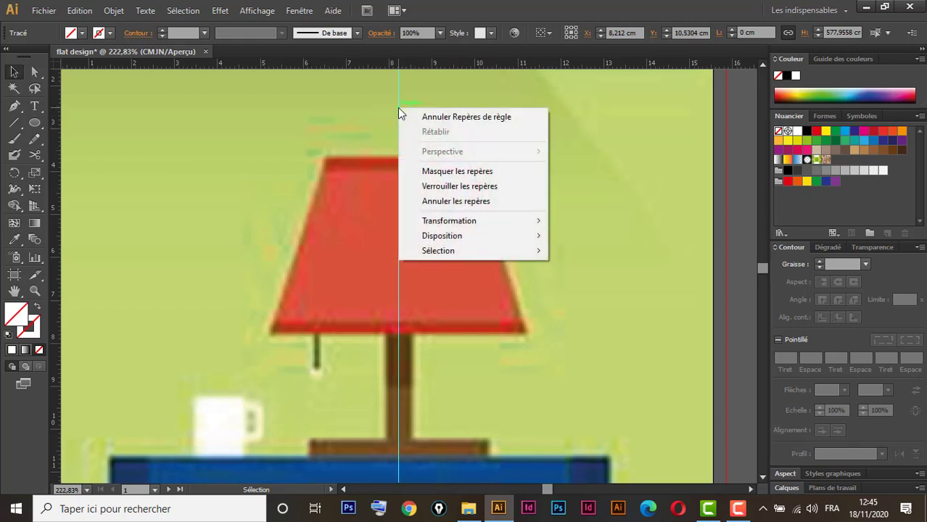
{"action": "left_click", "coordinate": [458, 187]}
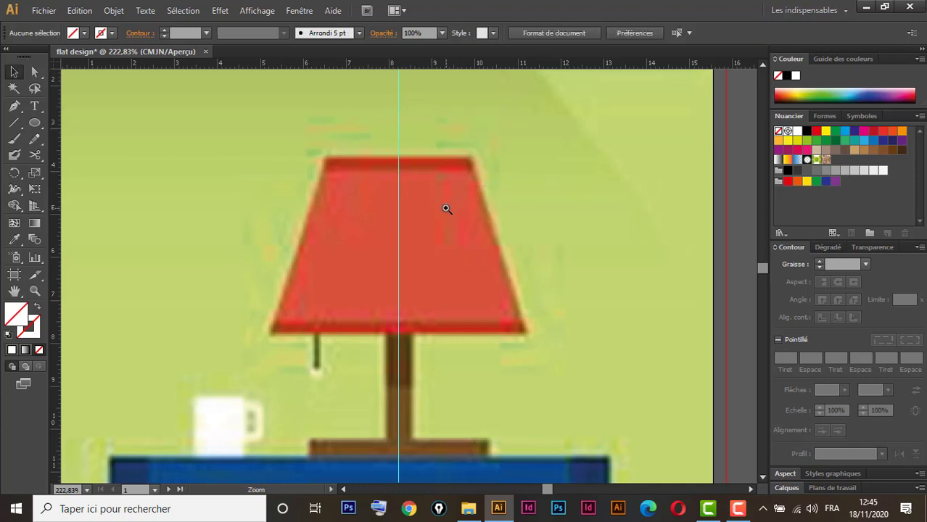
Step: Trace the right half of the reference lampshade with the Pen tool as an open path starting and ending on the guide
{"action": "key", "text": "ctrl+plus"}
{"action": "left_click_drag", "start_coordinate": [408, 327], "coordinate": [398, 250]}
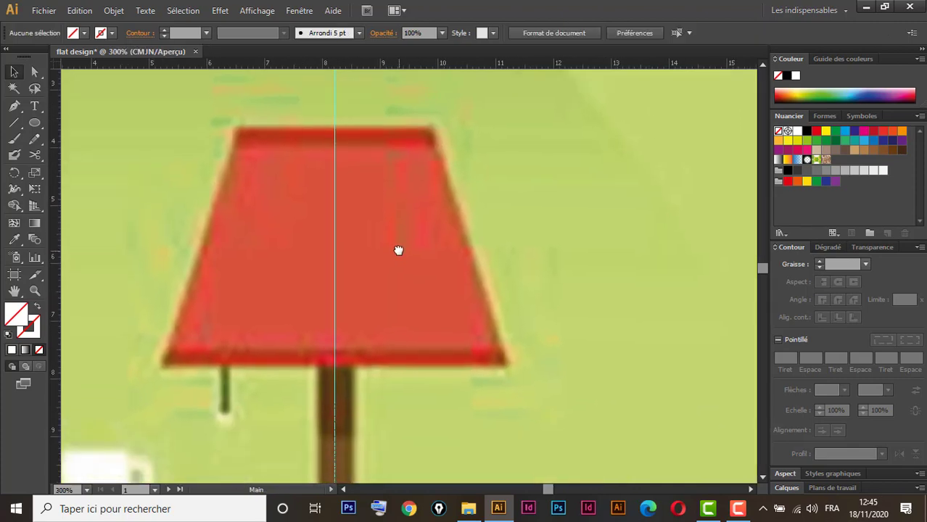
{"action": "left_click", "coordinate": [15, 107]}
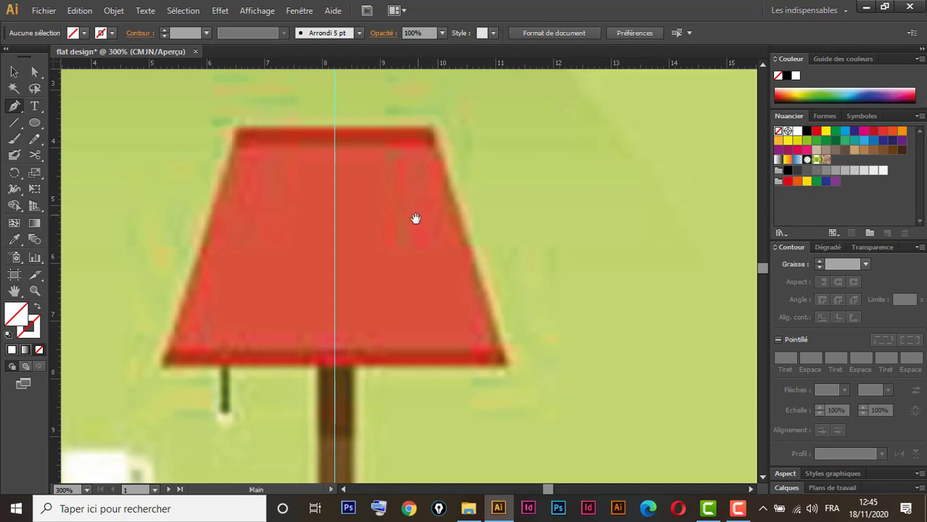
{"action": "left_click_drag", "start_coordinate": [414, 218], "coordinate": [413, 128]}
{"action": "left_click_drag", "start_coordinate": [391, 174], "coordinate": [389, 239]}
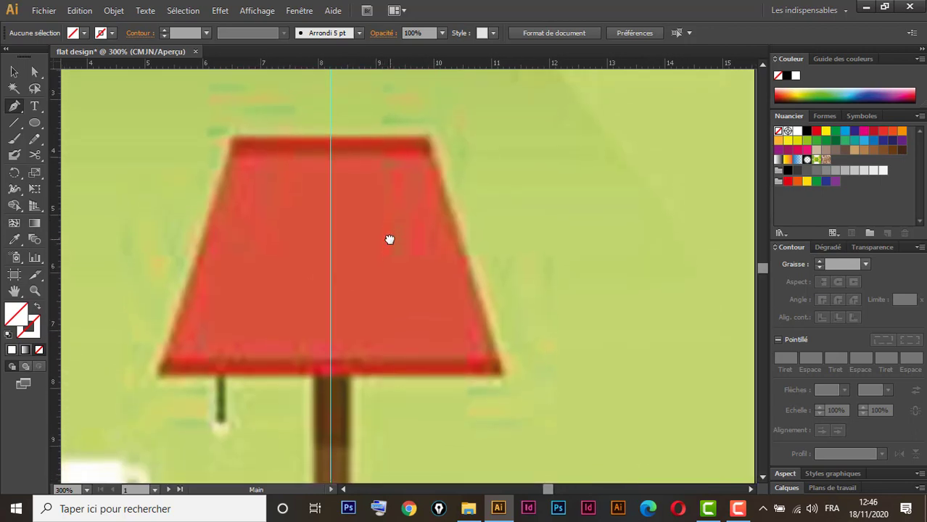
{"action": "left_click", "coordinate": [331, 138]}
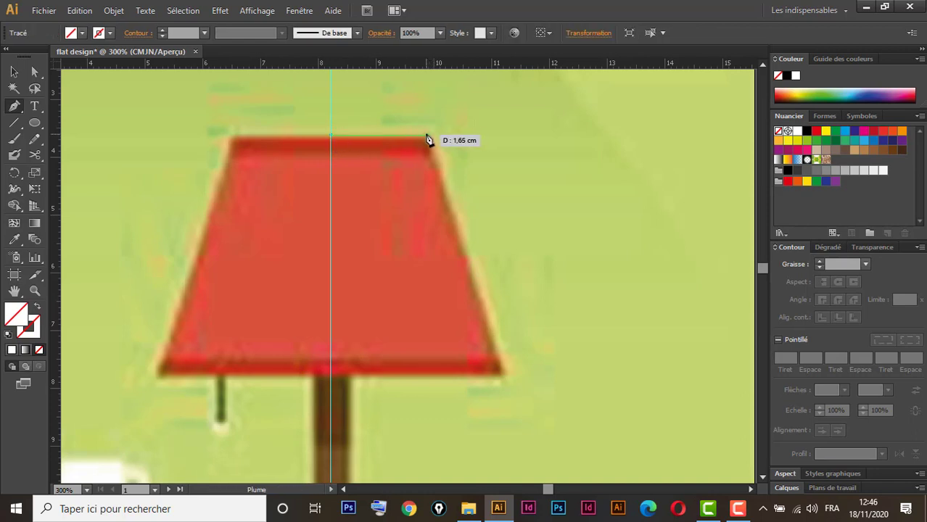
{"action": "left_click", "coordinate": [427, 137]}
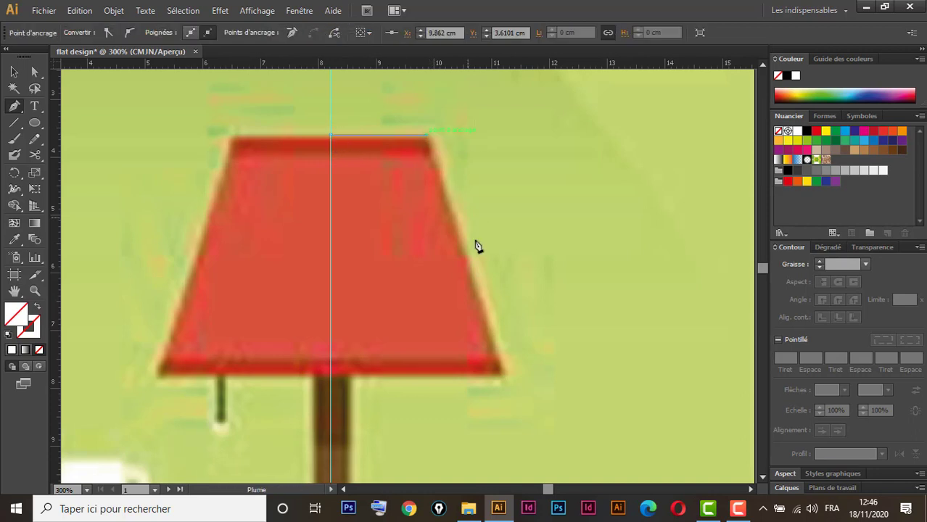
{"action": "left_click", "coordinate": [505, 377]}
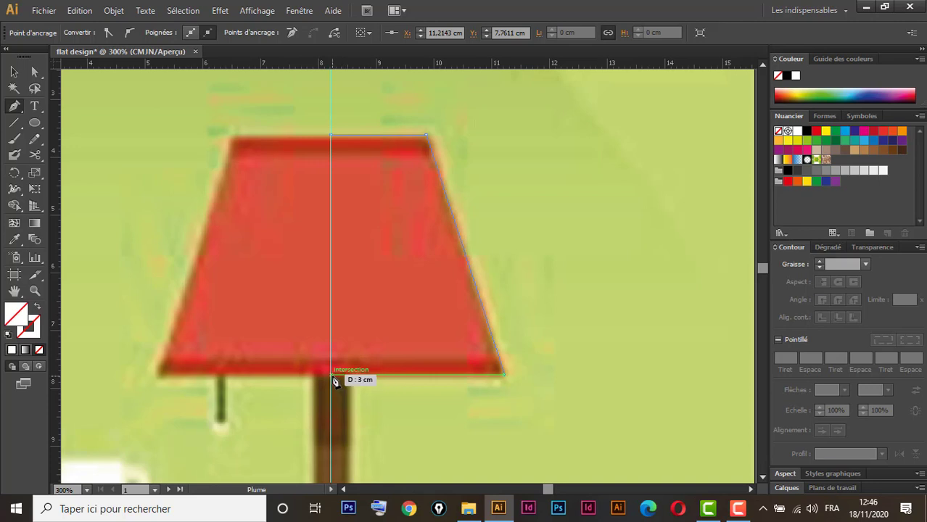
{"action": "left_click", "coordinate": [332, 376]}
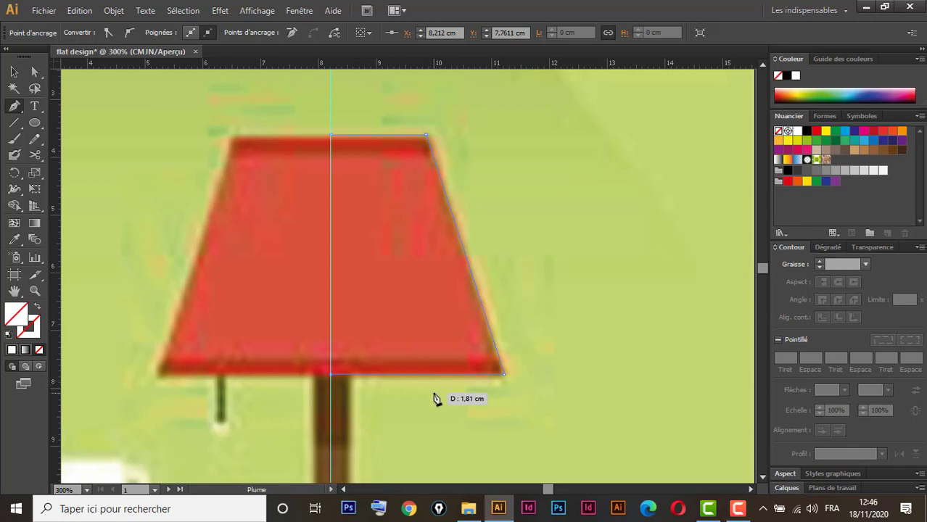
Step: Give the traced half outline a black 1 pt stroke with no fill and select the whole path
{"action": "left_click", "coordinate": [8, 334]}
{"action": "left_click", "coordinate": [39, 349]}
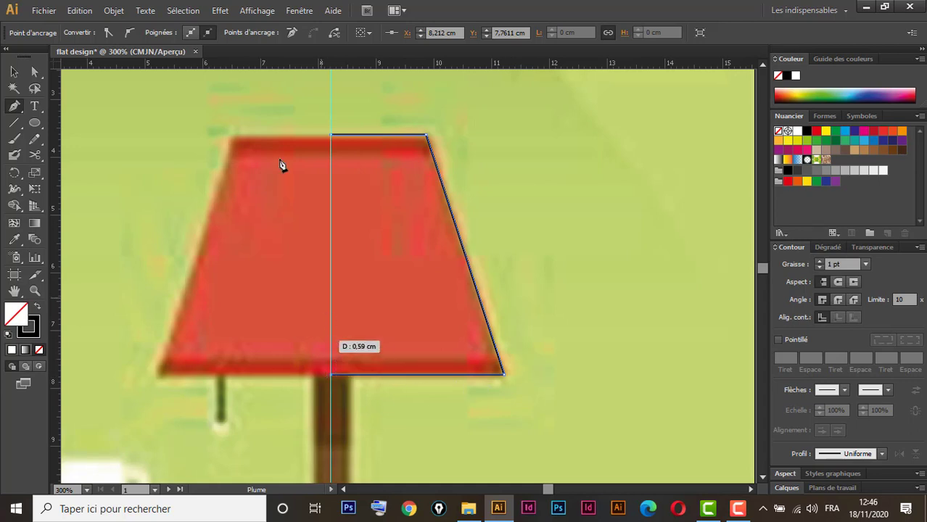
{"action": "left_click", "coordinate": [13, 72]}
{"action": "left_click", "coordinate": [14, 72]}
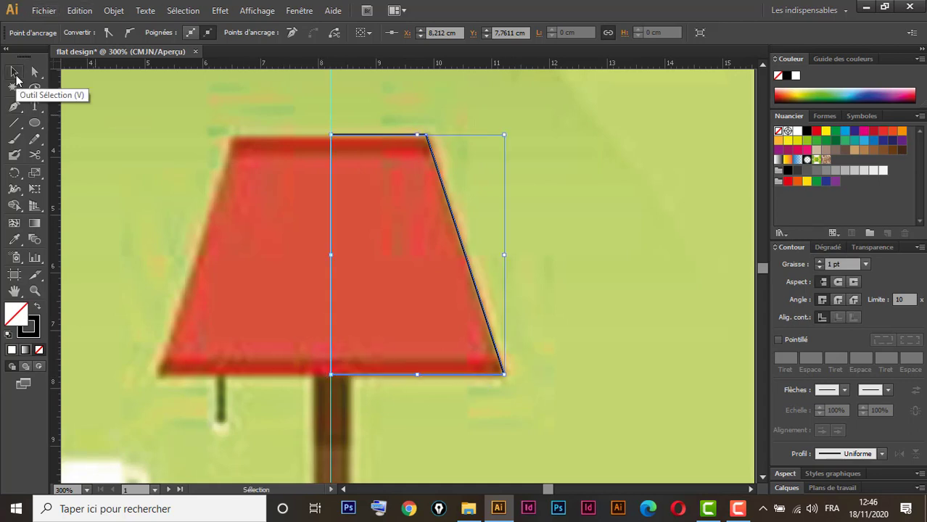
{"action": "left_click", "coordinate": [611, 142]}
{"action": "left_click_drag", "start_coordinate": [489, 148], "coordinate": [400, 197]}
Step: Cut the outline's slanted side with the Scissors tool just below the upper corner, at the lower edge of the dark top band
{"action": "mouse_move", "coordinate": [35, 160]}
{"action": "left_mouse_down"}
{"action": "mouse_move", "coordinate": [85, 157]}
{"action": "mouse_move", "coordinate": [68, 156]}
{"action": "left_mouse_up"}
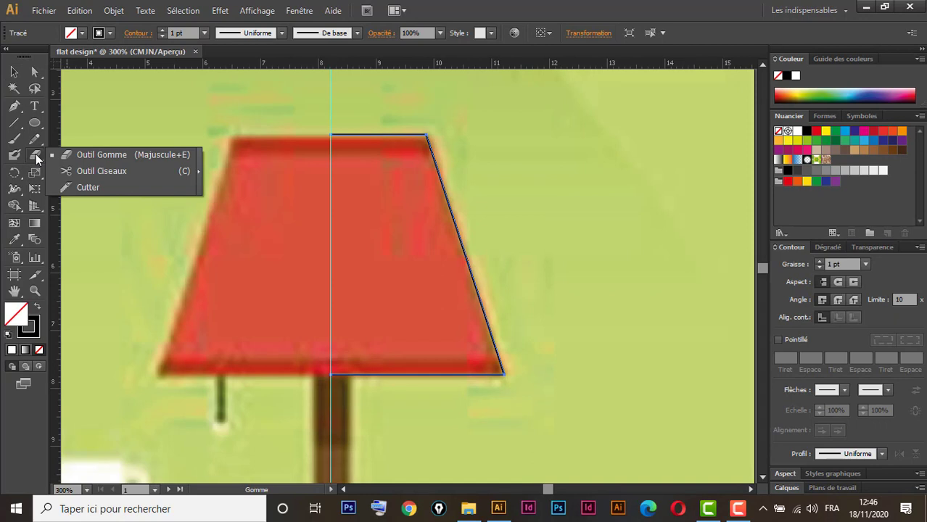
{"action": "left_click", "coordinate": [93, 171]}
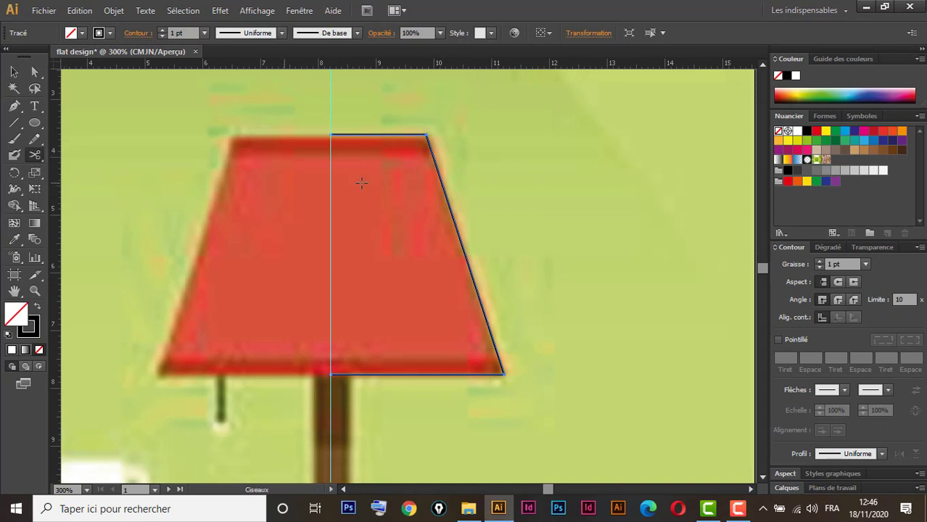
{"action": "left_click", "coordinate": [434, 155], "text": "ctrl"}
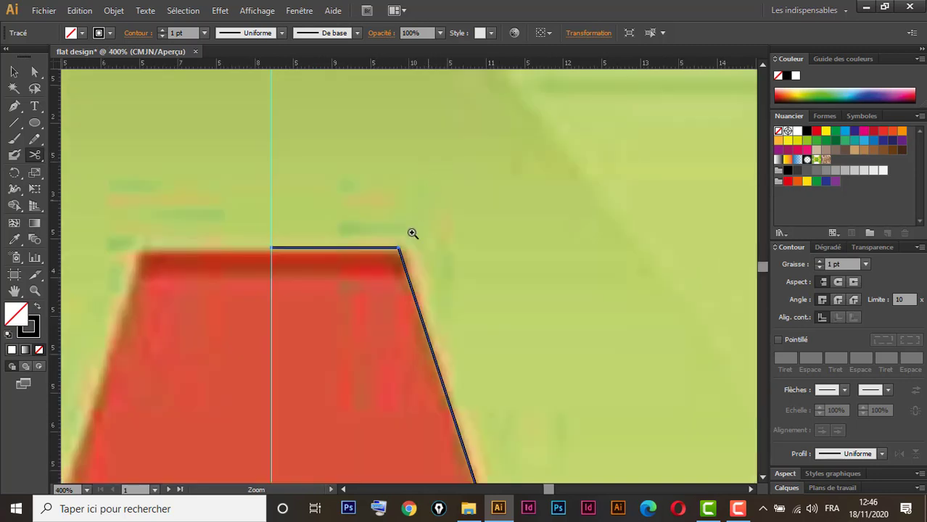
{"action": "left_click", "coordinate": [395, 284], "text": "ctrl"}
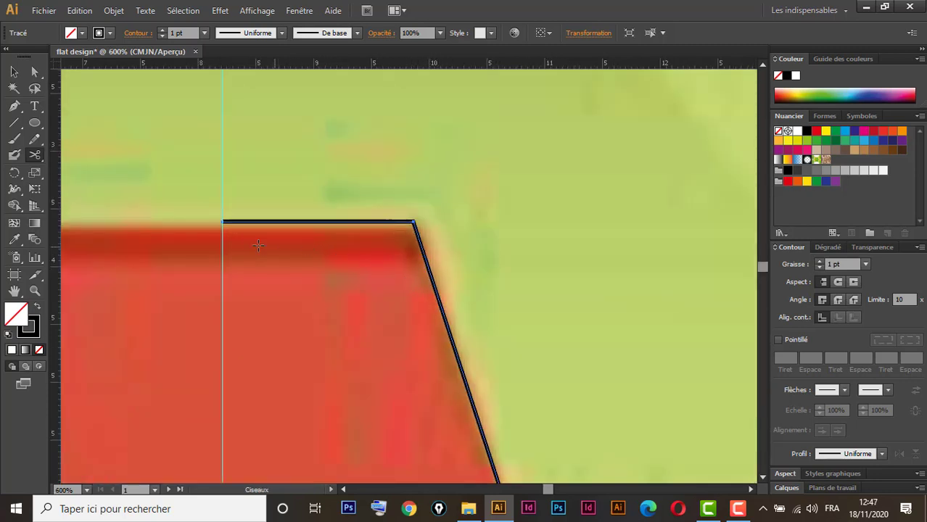
{"action": "left_click", "coordinate": [425, 253]}
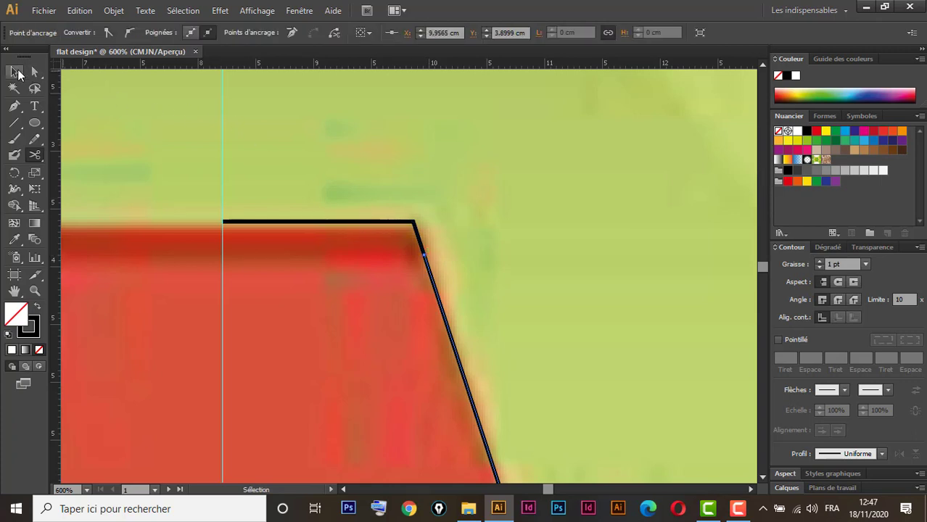
Step: Move the cut-off top piece away from the half outline and return it to its original place
{"action": "left_click", "coordinate": [17, 73]}
{"action": "left_click", "coordinate": [435, 178]}
{"action": "left_click_drag", "start_coordinate": [415, 208], "coordinate": [481, 131]}
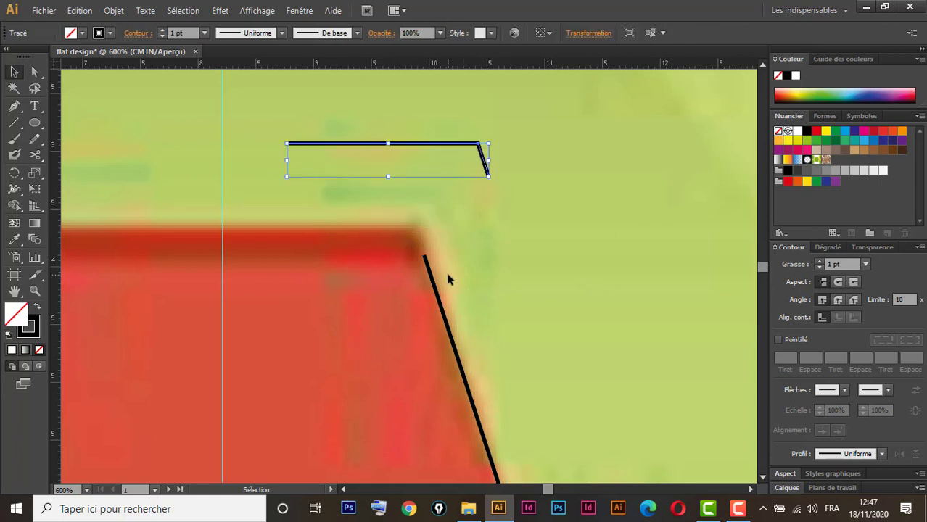
{"action": "left_click_drag", "start_coordinate": [442, 162], "coordinate": [377, 240]}
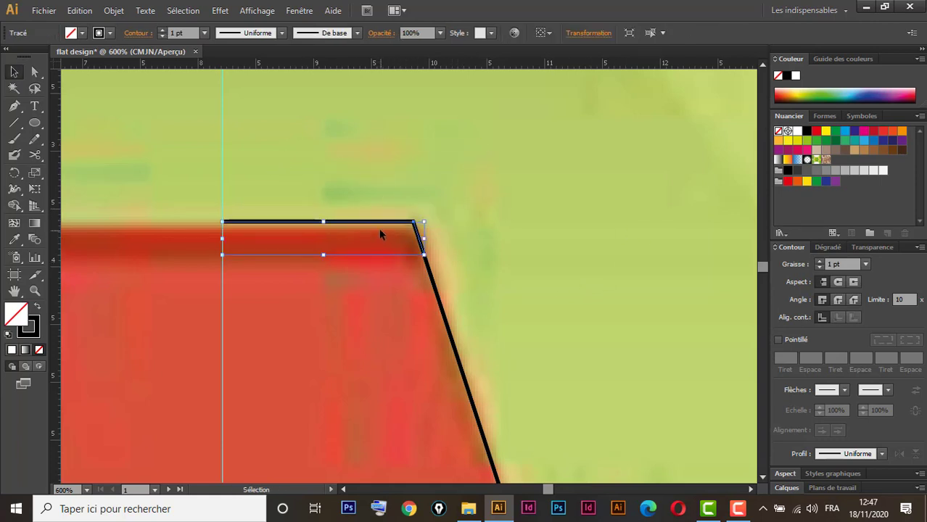
Step: Sample the dark red of the shade's top band for the top piece and make it the stroke colour with no fill
{"action": "left_click", "coordinate": [15, 239]}
{"action": "left_click", "coordinate": [319, 236]}
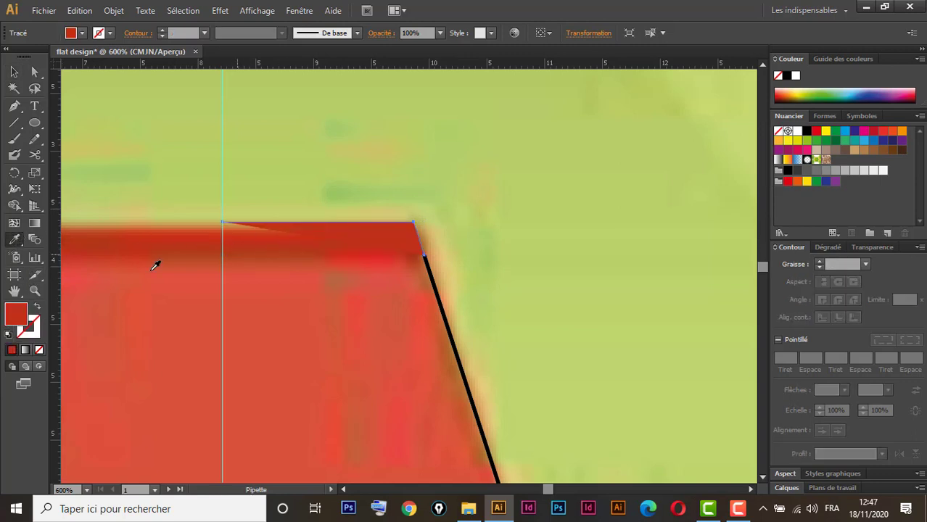
{"action": "key", "text": "v"}
{"action": "left_click", "coordinate": [37, 308]}
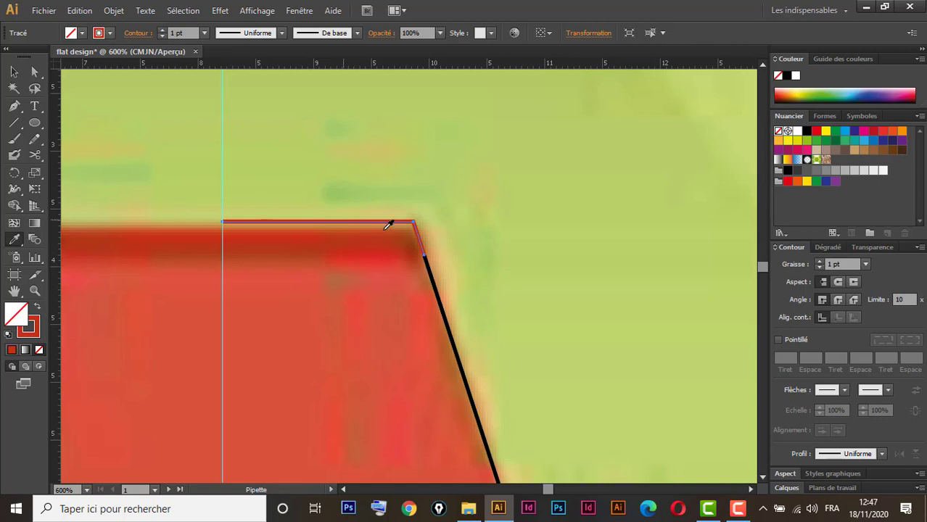
{"action": "left_click", "coordinate": [14, 71]}
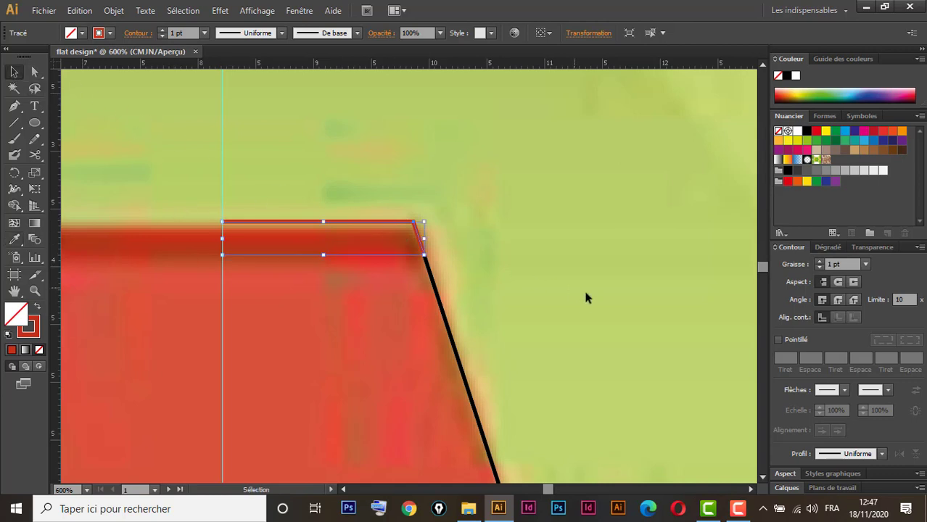
Step: Cut the outline's slanted side with the Scissors tool just above the lower corner, at the upper edge of the dark bottom band
{"action": "left_click_drag", "start_coordinate": [534, 331], "coordinate": [524, 181]}
{"action": "left_click_drag", "start_coordinate": [533, 316], "coordinate": [511, 151]}
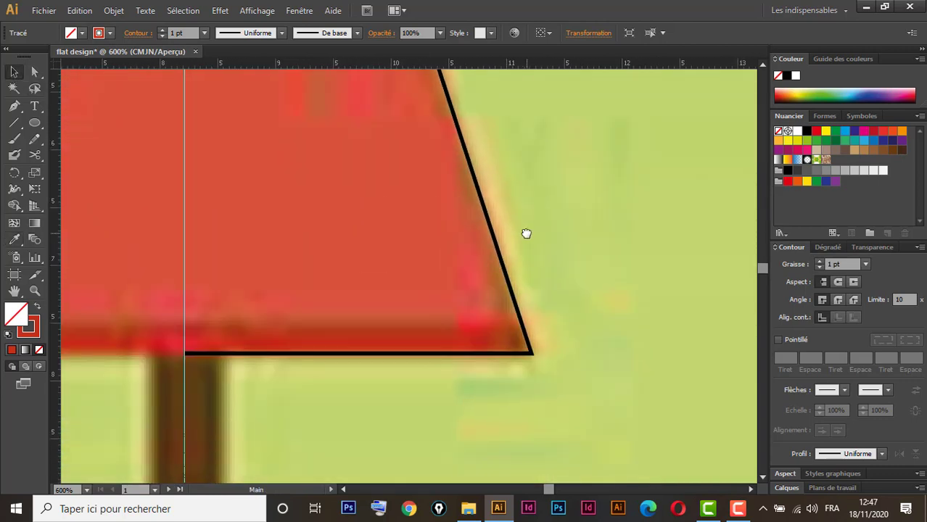
{"action": "left_click", "coordinate": [35, 155]}
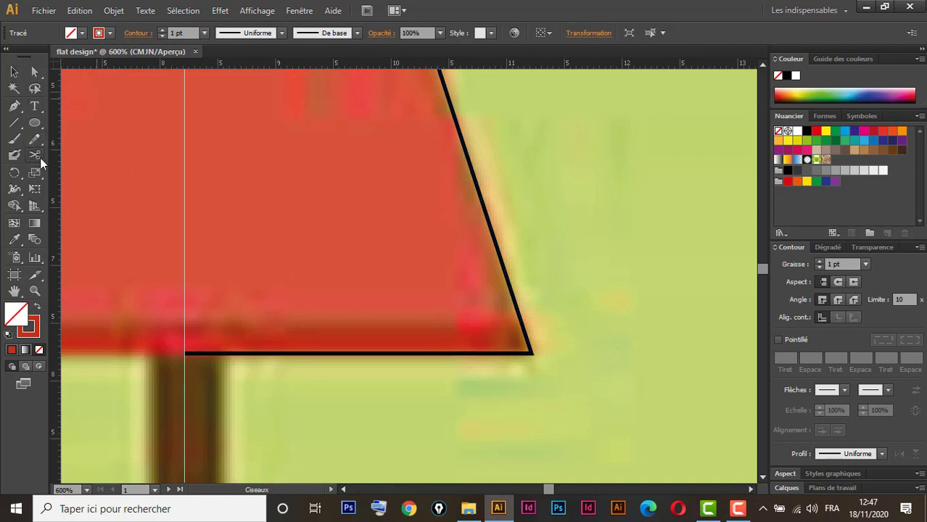
{"action": "left_click", "coordinate": [522, 322]}
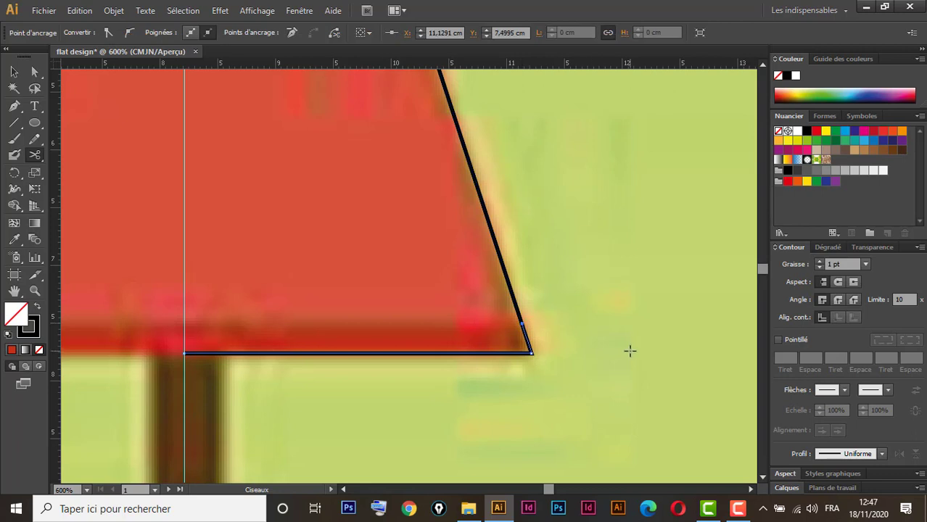
Step: Give the cut-off bottom piece of the half outline the same dark red stroke and no fill as the top piece
{"action": "left_click", "coordinate": [14, 72]}
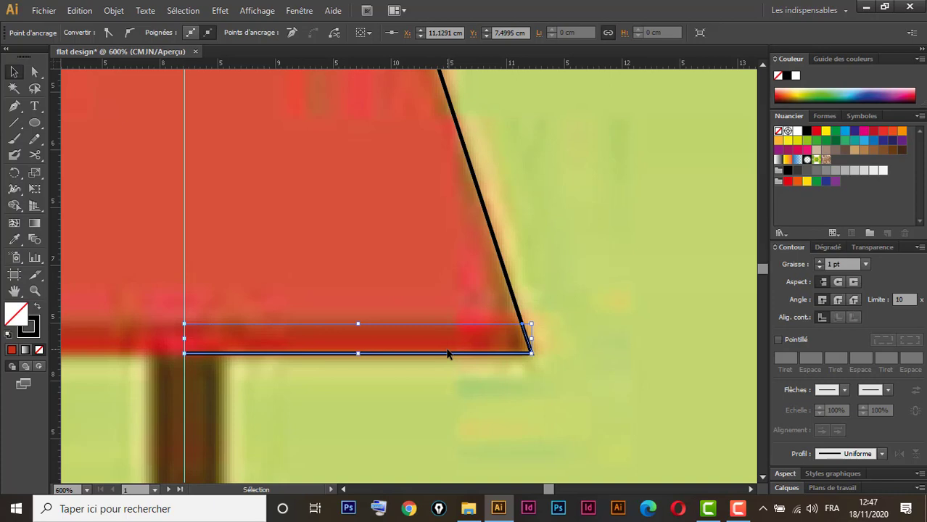
{"action": "key", "text": "ctrl+minus"}
{"action": "key", "text": "ctrl+minus"}
{"action": "key", "text": "ctrl+minus"}
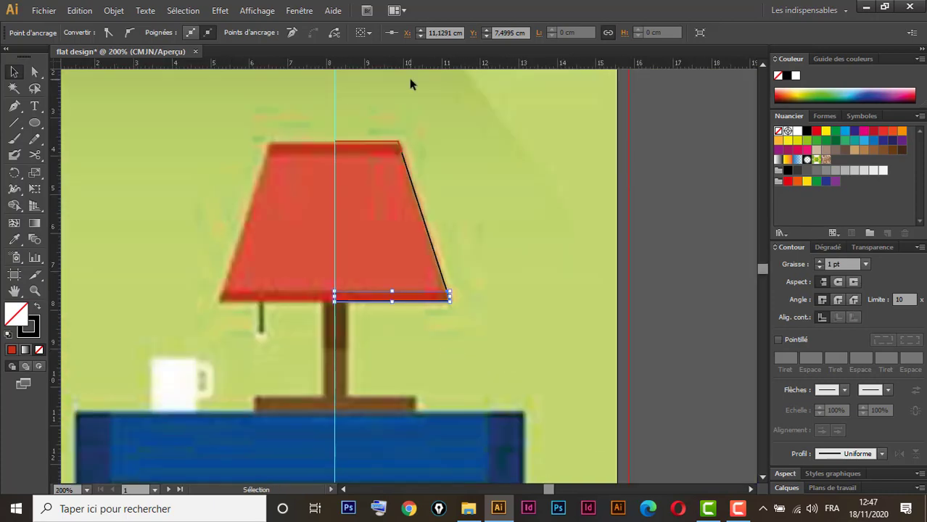
{"action": "left_click", "coordinate": [13, 240]}
{"action": "left_click", "coordinate": [368, 136]}
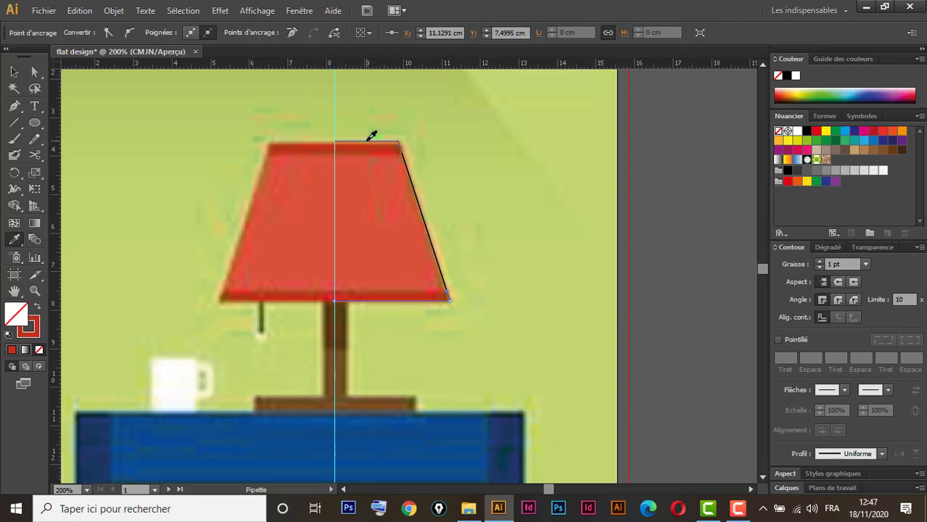
Step: Sample the lampshade's light red for the slanted middle piece and make it the stroke colour with no fill
{"action": "left_click", "coordinate": [14, 71]}
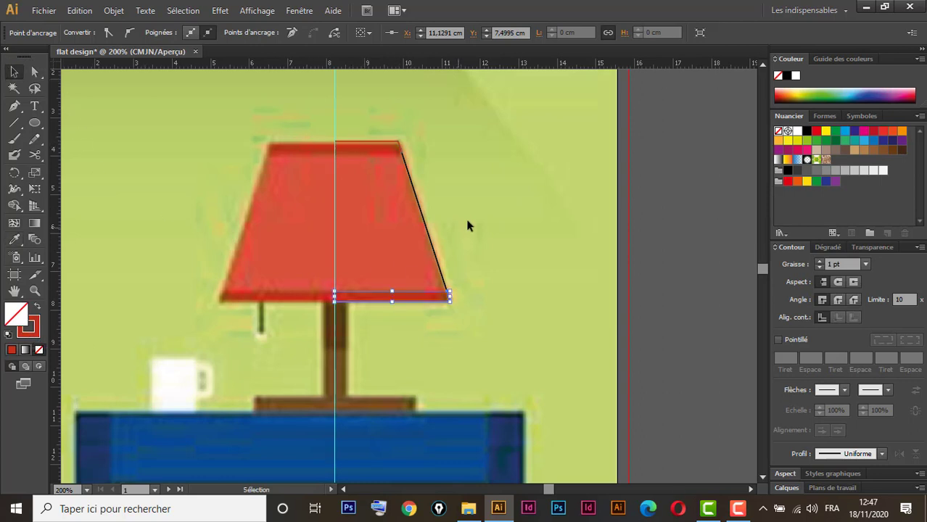
{"action": "left_click", "coordinate": [425, 231]}
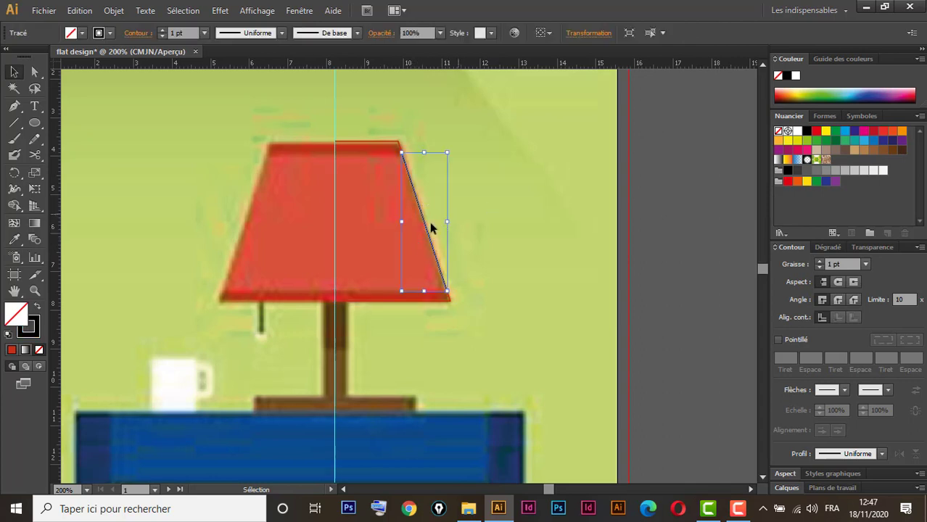
{"action": "left_click_drag", "start_coordinate": [425, 231], "coordinate": [532, 208]}
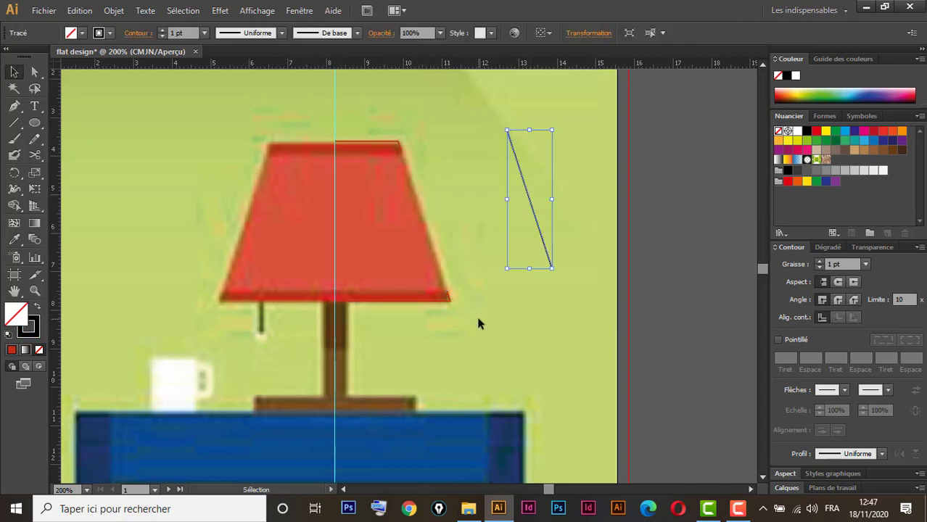
{"action": "key", "text": "ctrl+z"}
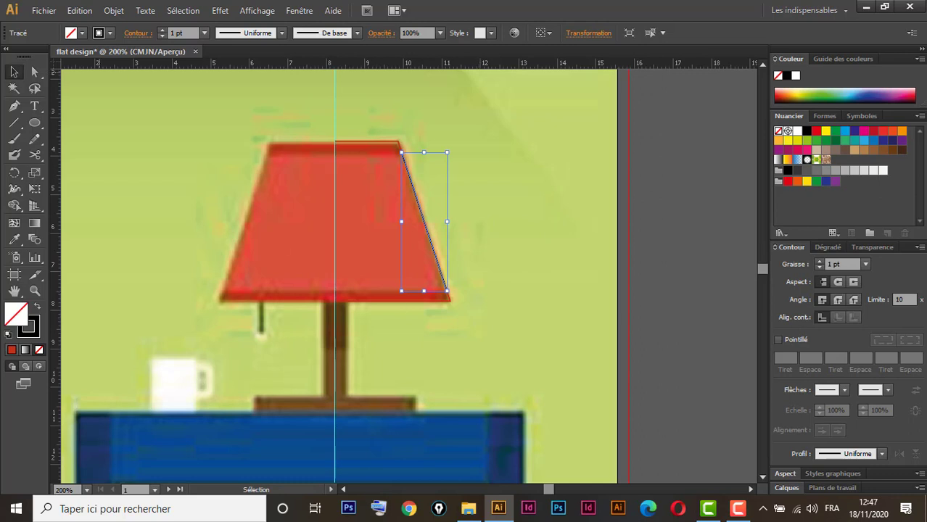
{"action": "left_click", "coordinate": [13, 240]}
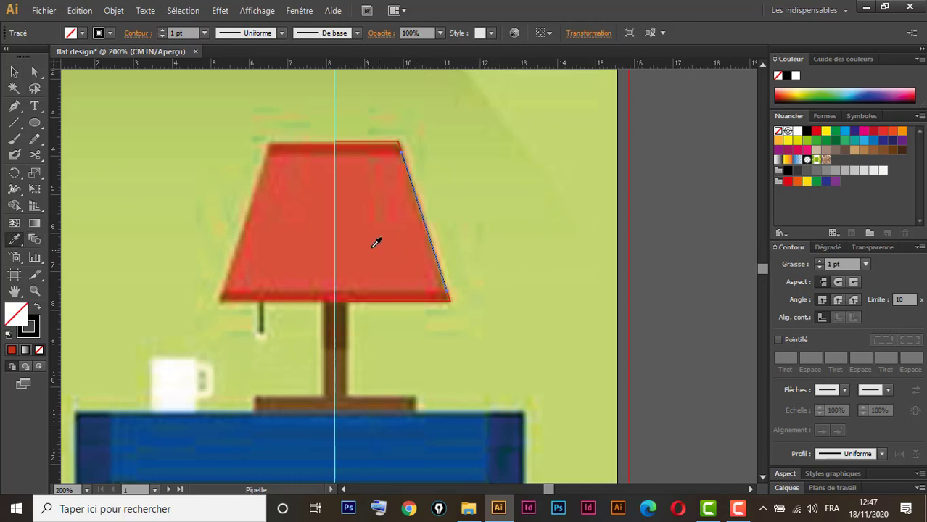
{"action": "left_click", "coordinate": [376, 242]}
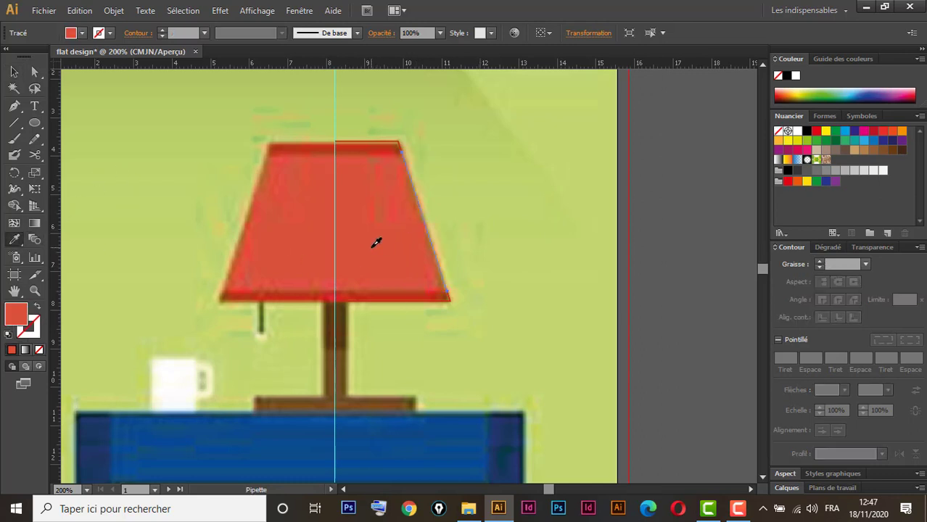
{"action": "left_click", "coordinate": [38, 307]}
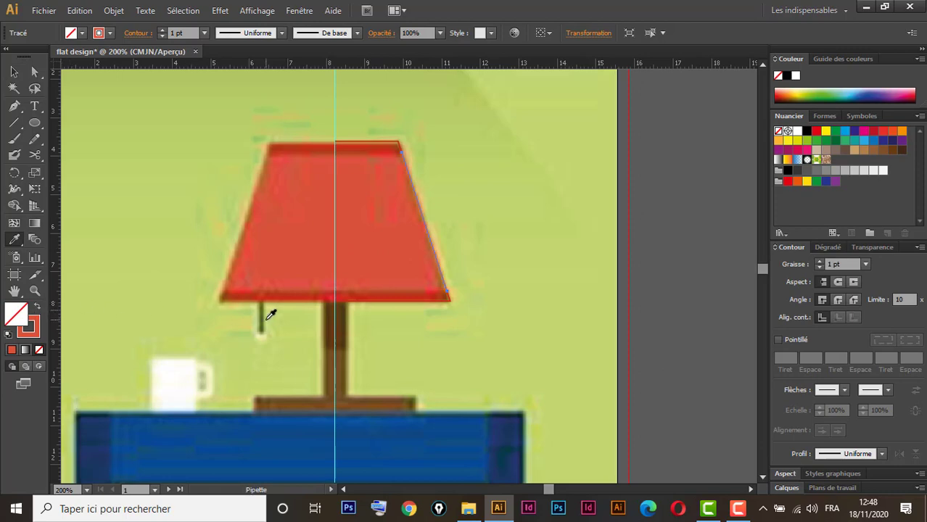
Step: Trace half of the lamp's stem with the Pen tool, about 0.34 cm wide from the centre guide under the shade, down to the base
{"action": "key", "text": "z"}
{"action": "left_click", "coordinate": [352, 346]}
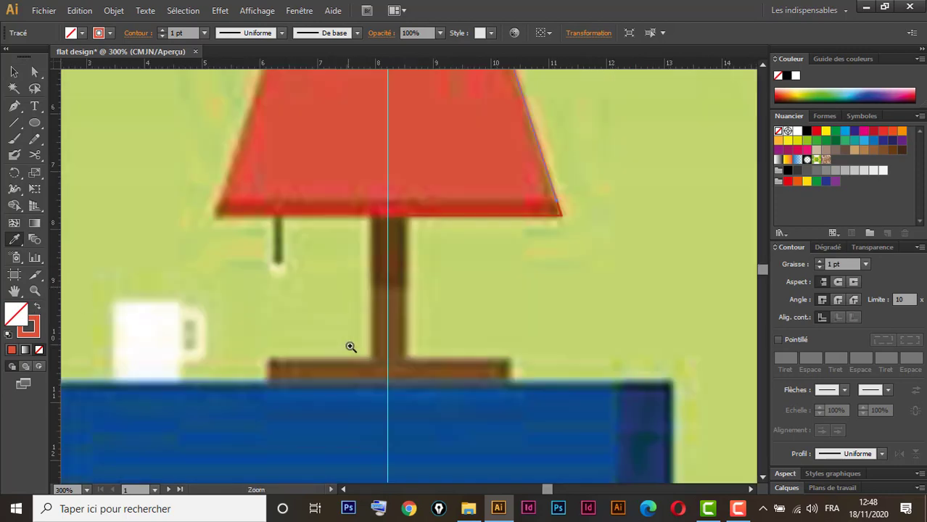
{"action": "left_click", "coordinate": [406, 294]}
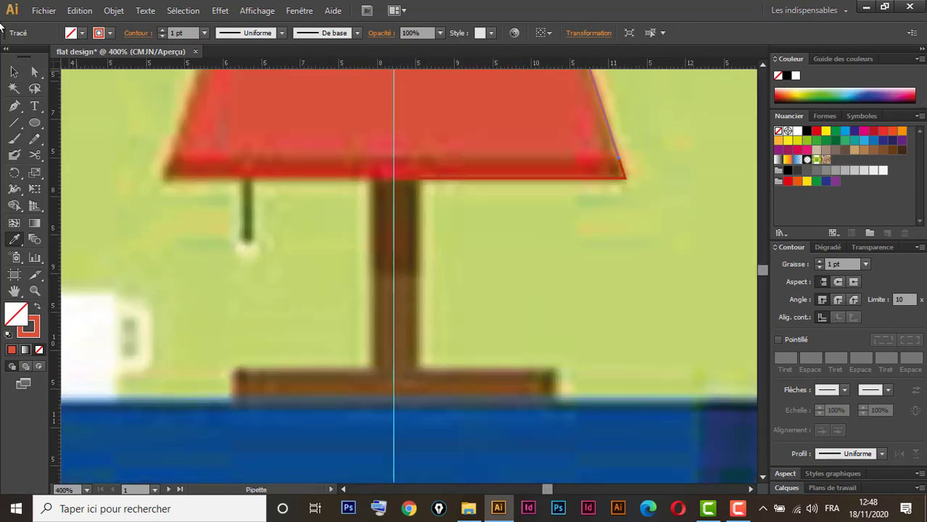
{"action": "left_click", "coordinate": [13, 107]}
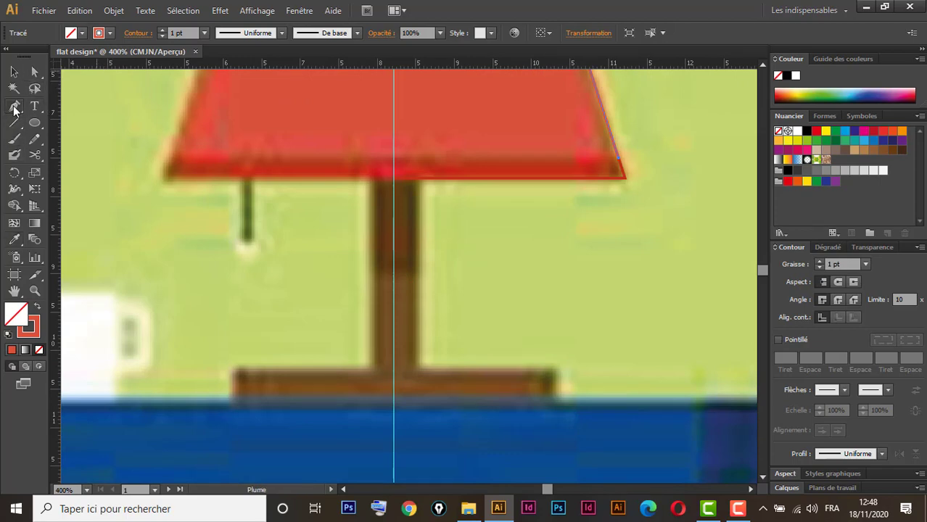
{"action": "left_click", "coordinate": [15, 73]}
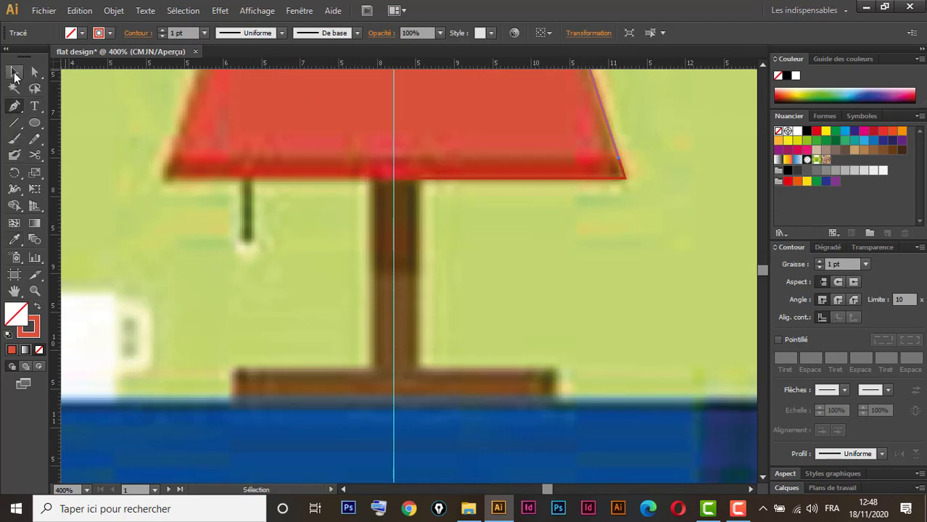
{"action": "left_click", "coordinate": [620, 227]}
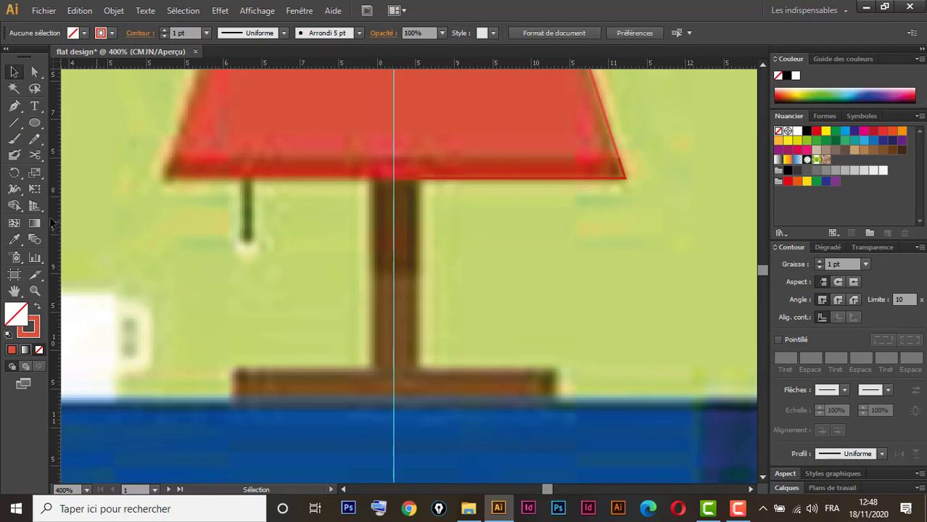
{"action": "left_click", "coordinate": [14, 106]}
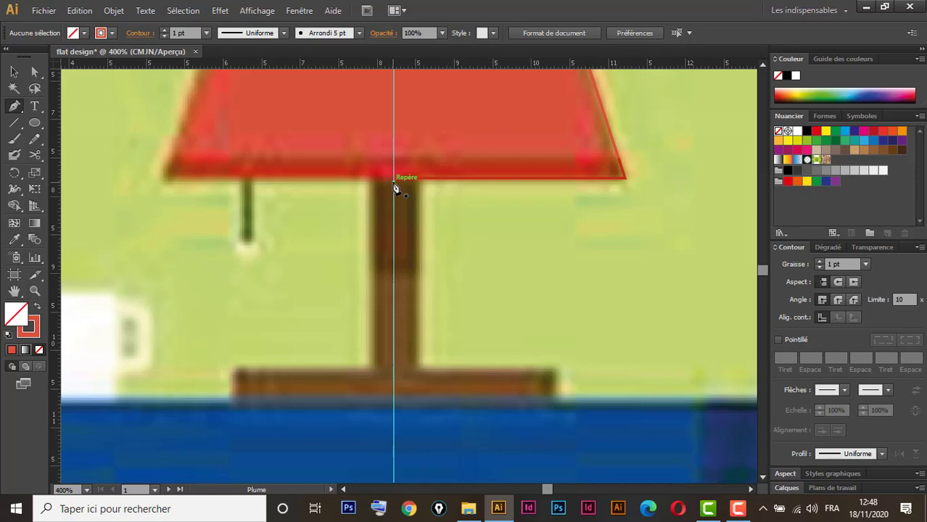
{"action": "left_click_drag", "start_coordinate": [395, 187], "coordinate": [422, 188]}
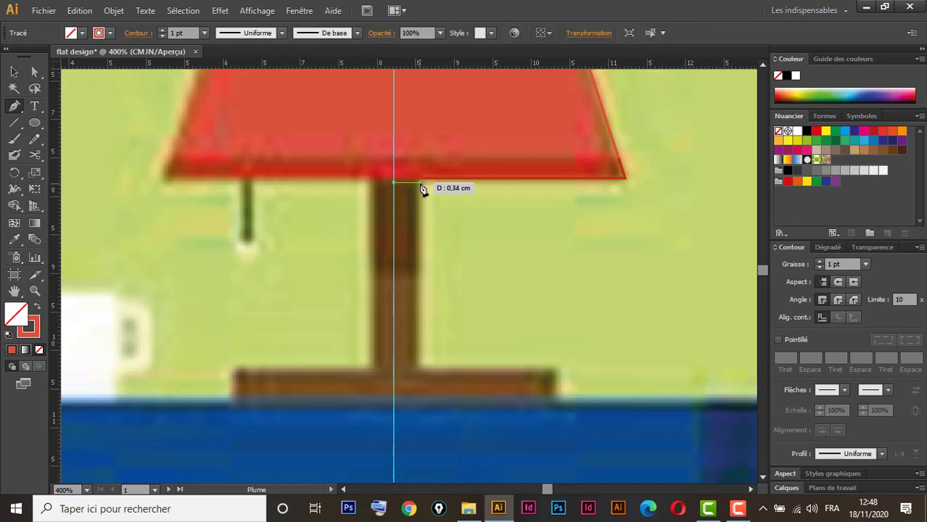
{"action": "left_click", "coordinate": [422, 187]}
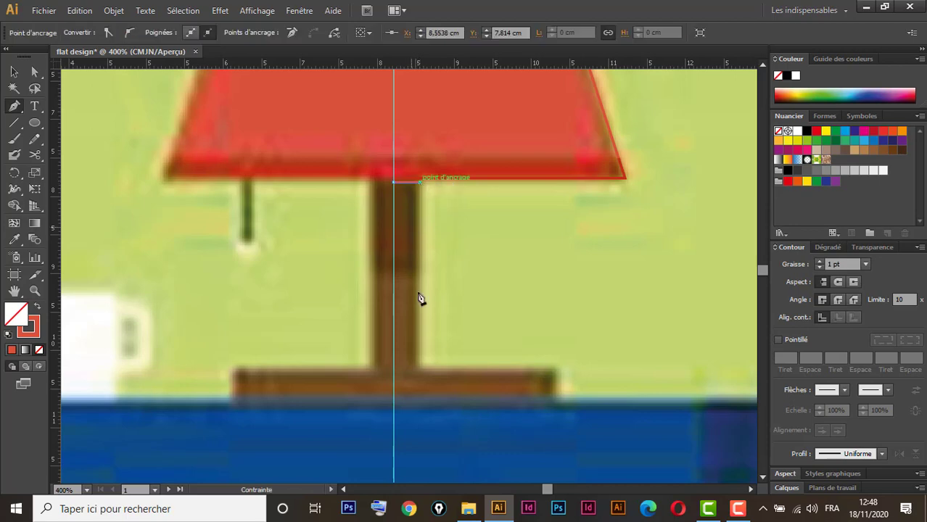
{"action": "left_click", "coordinate": [420, 369]}
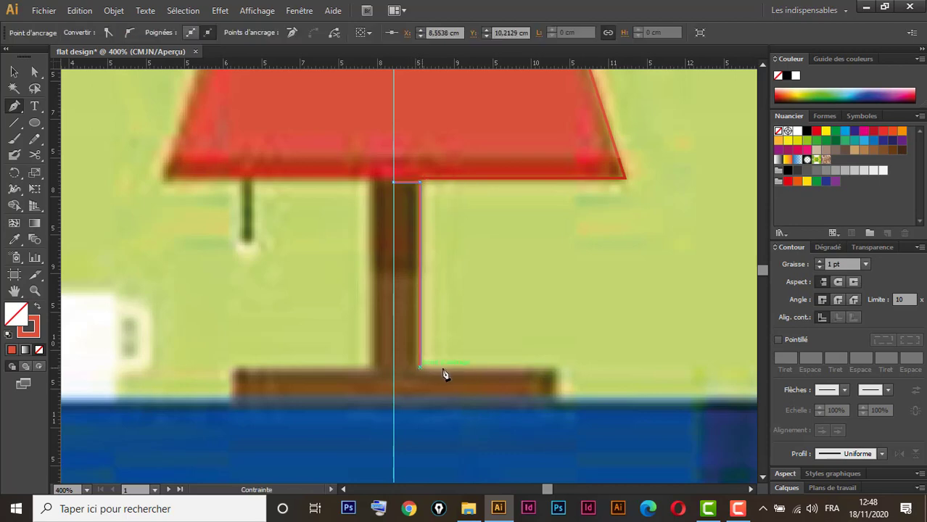
Step: Continue the outline around half of the lamp base, about 1.76 cm outward and 0.36 cm down, and end it at the centre guide
{"action": "left_click", "coordinate": [555, 369]}
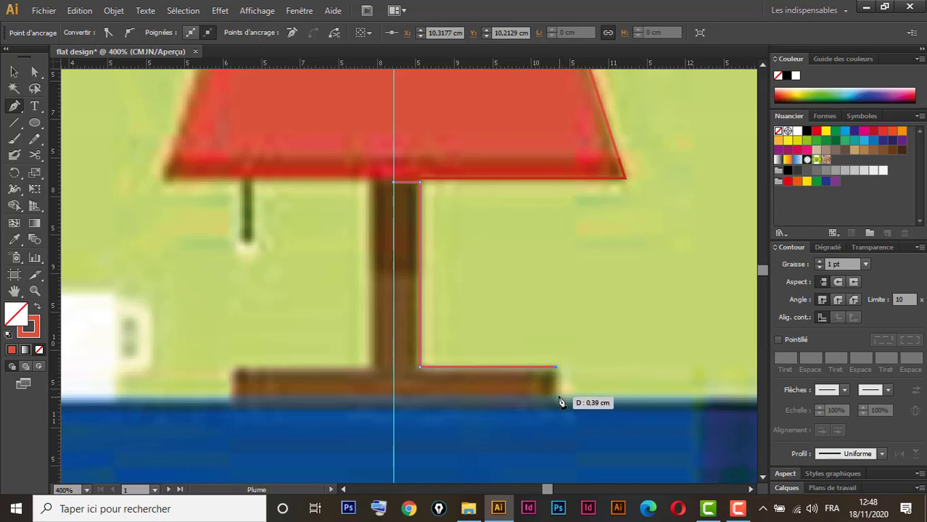
{"action": "left_click", "coordinate": [557, 397]}
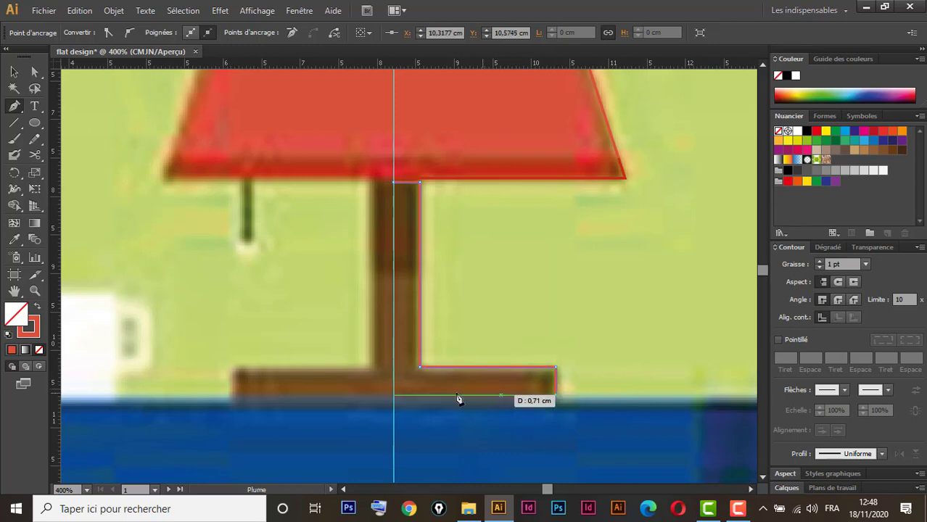
{"action": "left_click", "coordinate": [395, 398]}
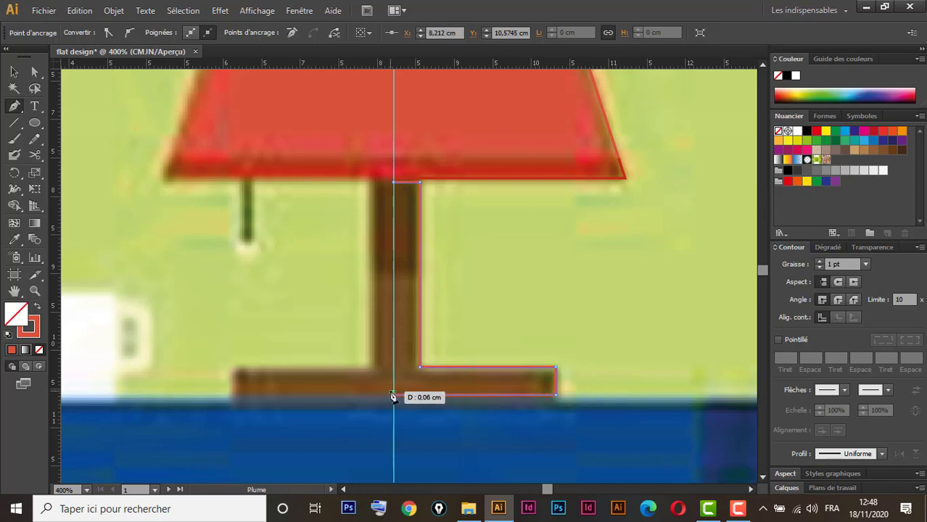
{"action": "left_click", "coordinate": [13, 72]}
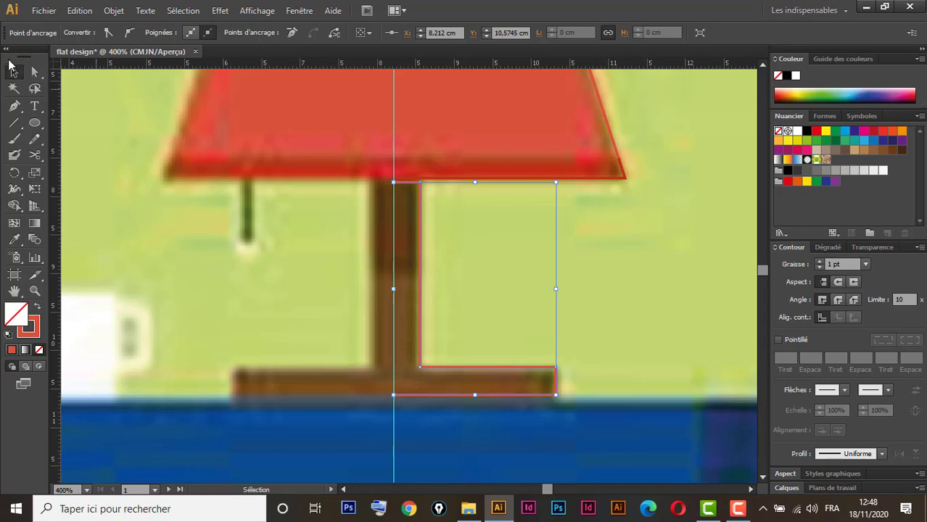
{"action": "left_click", "coordinate": [578, 261]}
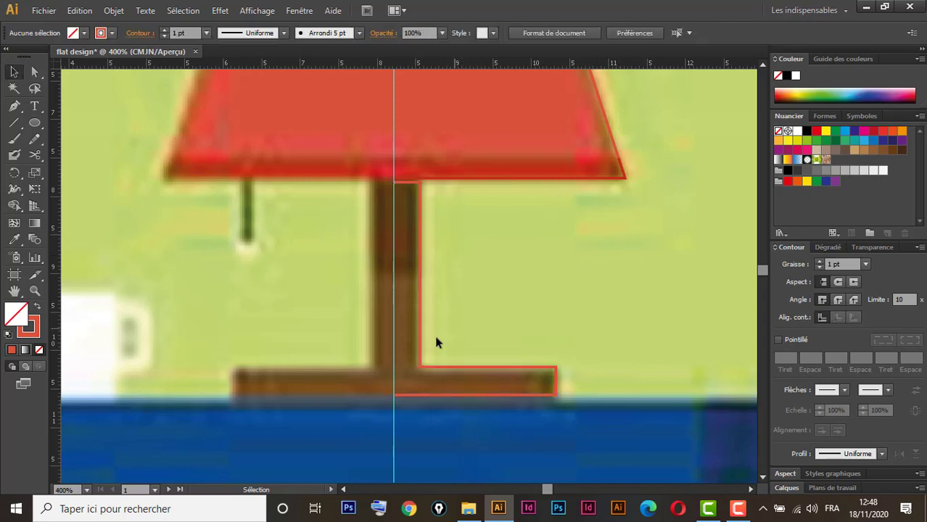
Step: Nudge the stand's half outline up to the shade's lower edge and stretch its bottom edge back down to the tabletop
{"action": "left_click", "coordinate": [419, 290]}
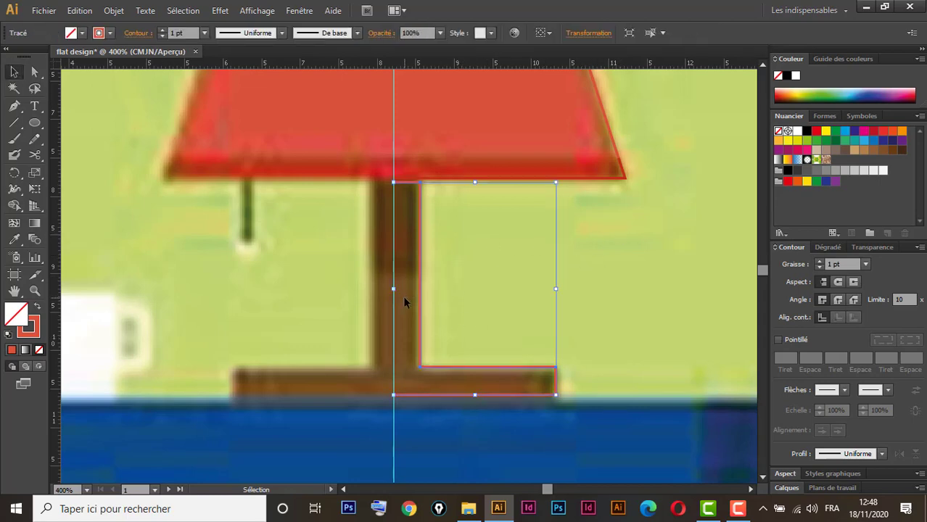
{"action": "key", "text": "Up"}
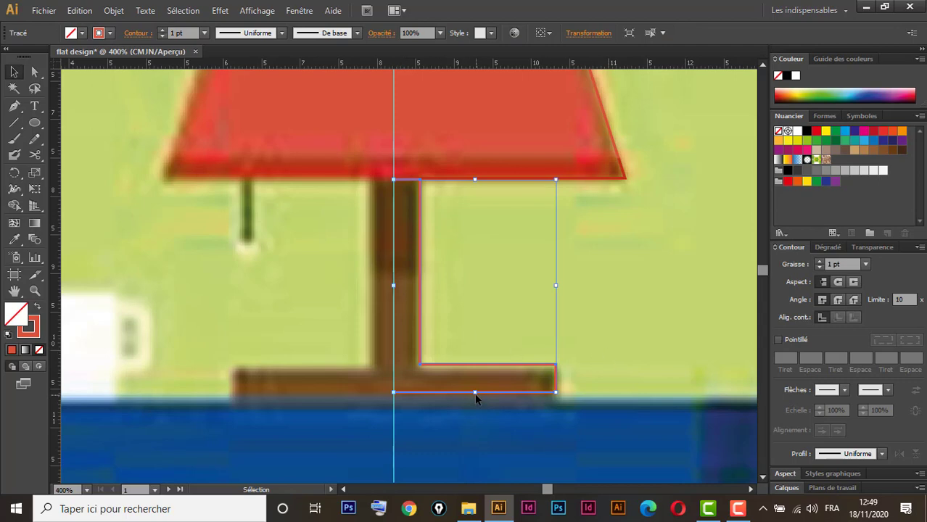
{"action": "left_click_drag", "start_coordinate": [475, 392], "coordinate": [475, 395]}
{"action": "left_click", "coordinate": [625, 317]}
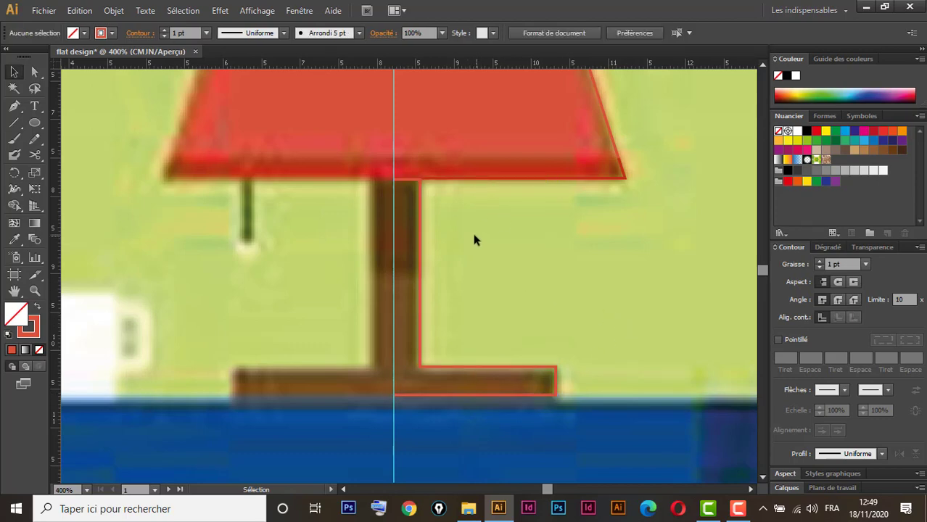
Step: Sample the stem's brown for the stand's half outline and make it the stroke colour with no fill
{"action": "left_click", "coordinate": [421, 261]}
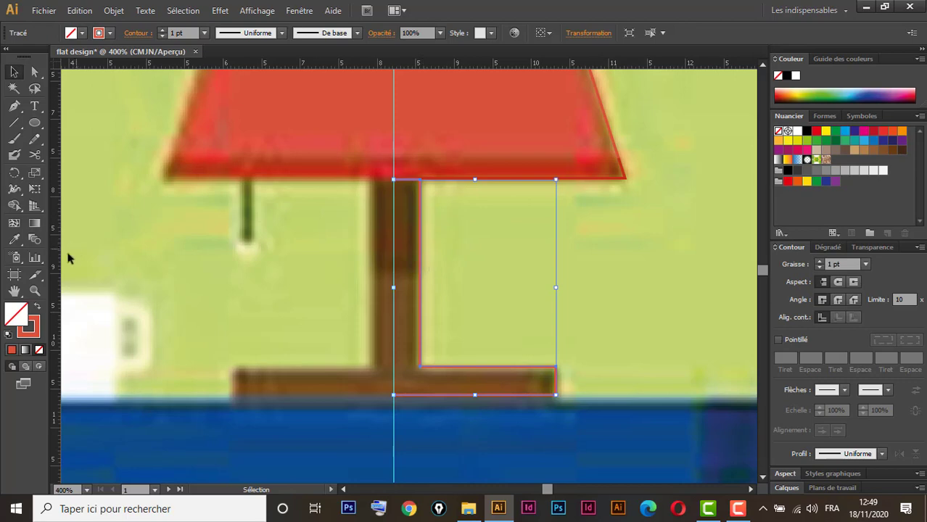
{"action": "left_click", "coordinate": [14, 239]}
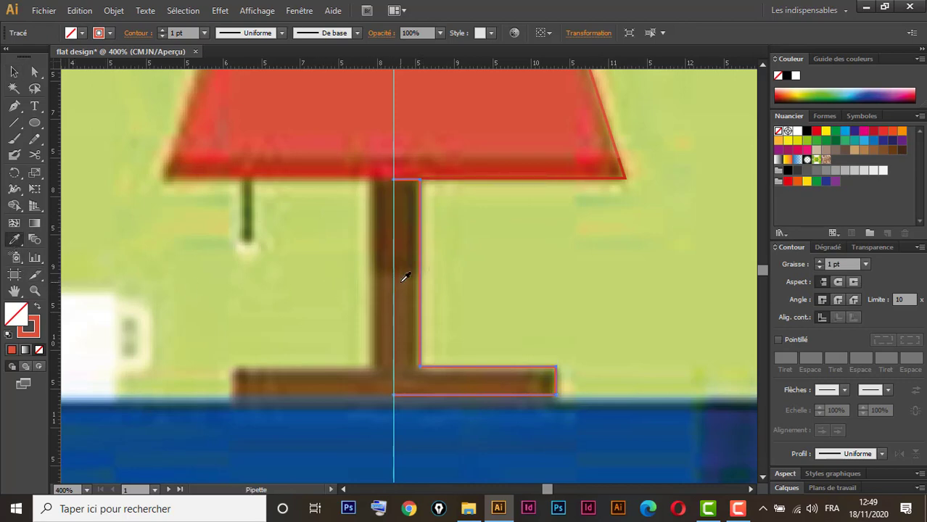
{"action": "left_click", "coordinate": [405, 278]}
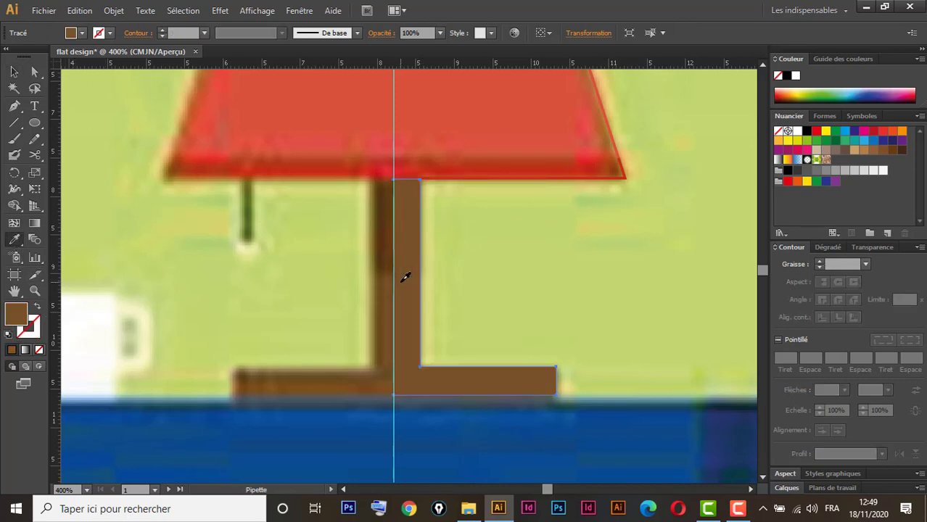
{"action": "left_click", "coordinate": [37, 309]}
Step: Select all the lamp's half outlines, clear the selection and examine the finished lamp on the neighbouring artboard
{"action": "key", "text": "ctrl+minus"}
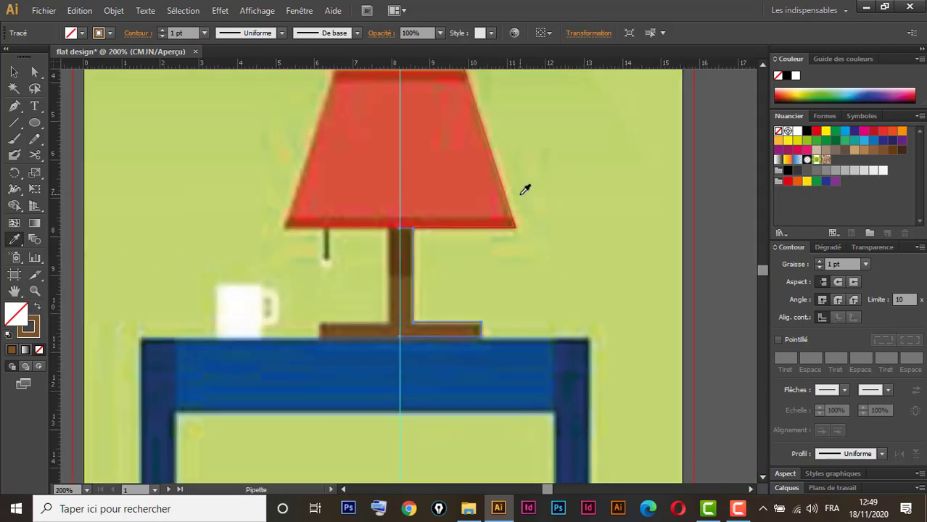
{"action": "key", "text": "ctrl+minus"}
{"action": "left_click", "coordinate": [14, 71]}
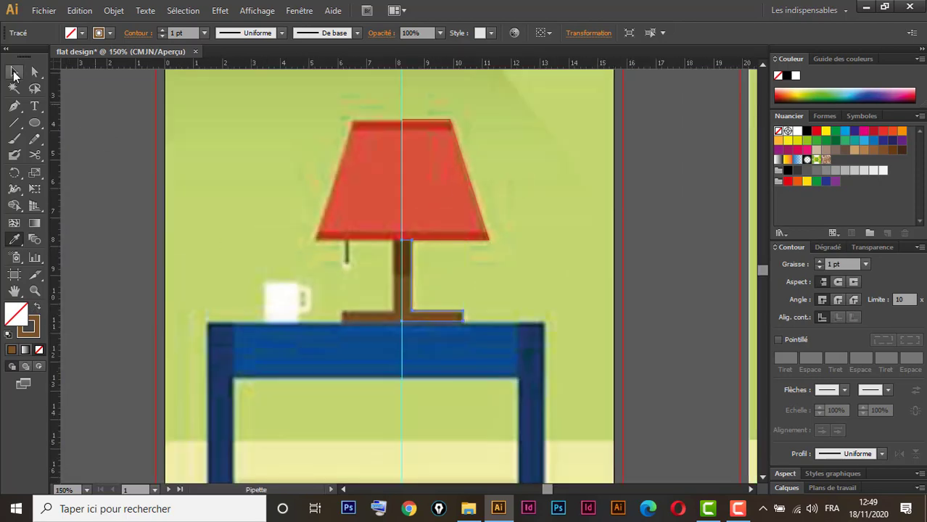
{"action": "left_click_drag", "start_coordinate": [502, 95], "coordinate": [457, 312]}
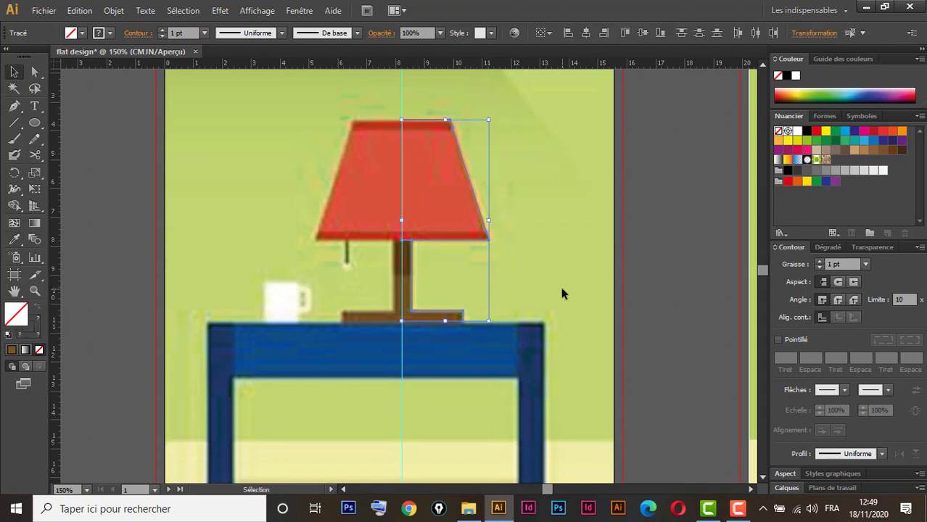
{"action": "key", "text": "a"}
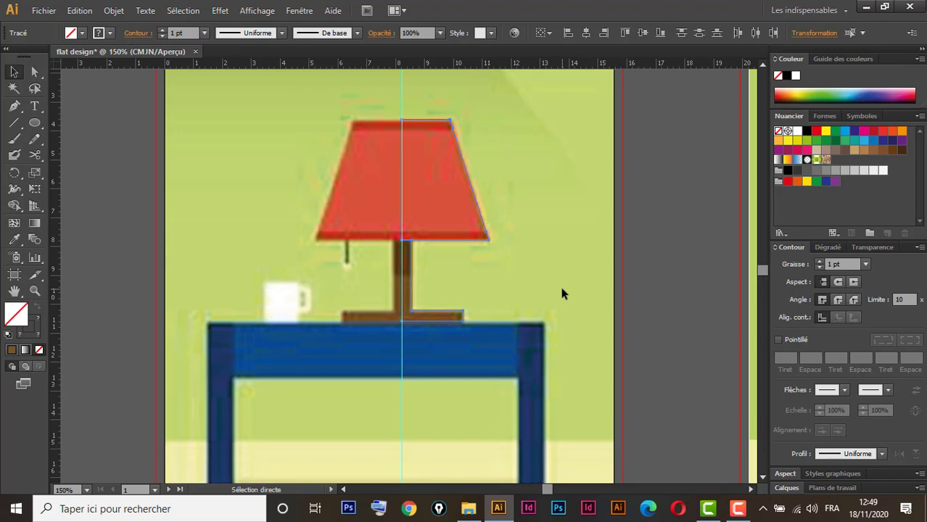
{"action": "left_click", "coordinate": [562, 294]}
{"action": "left_click_drag", "start_coordinate": [592, 284], "coordinate": [138, 303]}
{"action": "left_click_drag", "start_coordinate": [490, 298], "coordinate": [291, 301]}
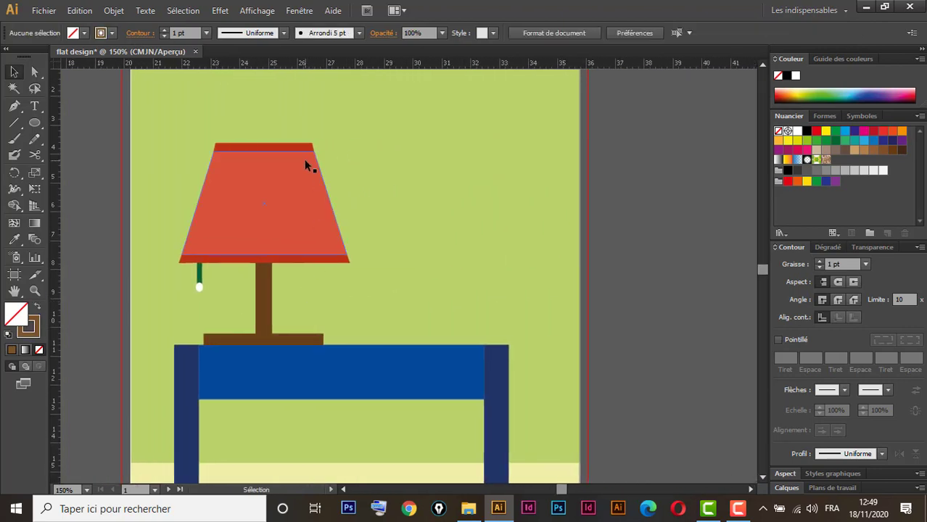
Step: Select all parts of the flat lamp on the table and group them
{"action": "left_click_drag", "start_coordinate": [328, 118], "coordinate": [181, 321]}
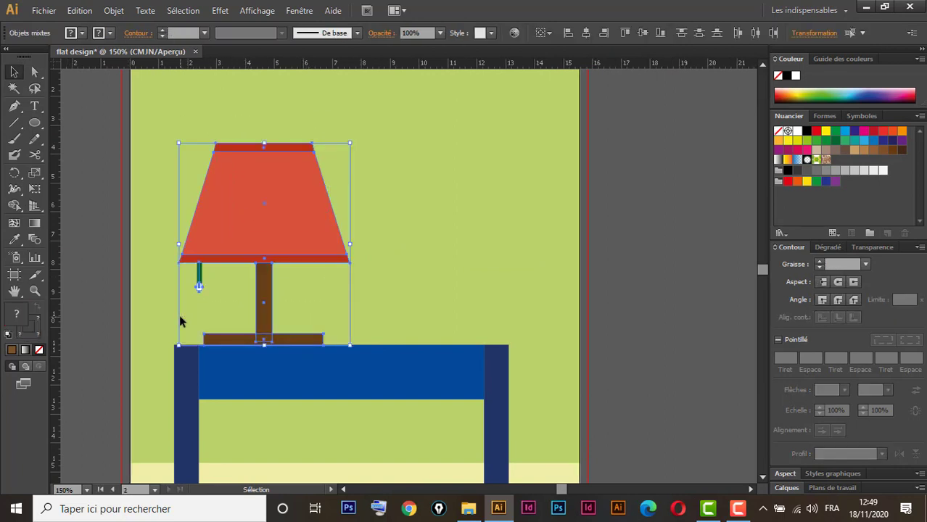
{"action": "key", "text": "a"}
{"action": "key", "text": "v"}
{"action": "key", "text": "ctrl+g"}
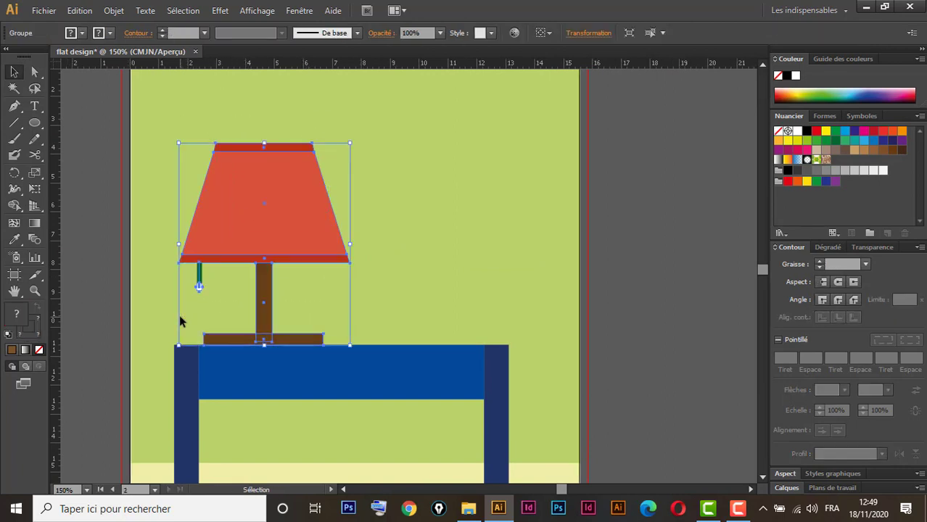
Step: Nudge the grouped flat lamp about 0.8 cm to the left along the tabletop
{"action": "key", "text": "Left"}
{"action": "key", "text": "Left"}
{"action": "key", "text": "Left"}
{"action": "key", "text": "Left"}
{"action": "key", "text": "Left"}
{"action": "key", "text": "Left"}
{"action": "key", "text": "Left"}
{"action": "key", "text": "Left"}
{"action": "key", "text": "Left"}
{"action": "key", "text": "Left"}
{"action": "key", "text": "Left"}
{"action": "key", "text": "Left"}
{"action": "key", "text": "Left"}
{"action": "key", "text": "Left"}
{"action": "key", "text": "Left"}
{"action": "key", "text": "Left"}
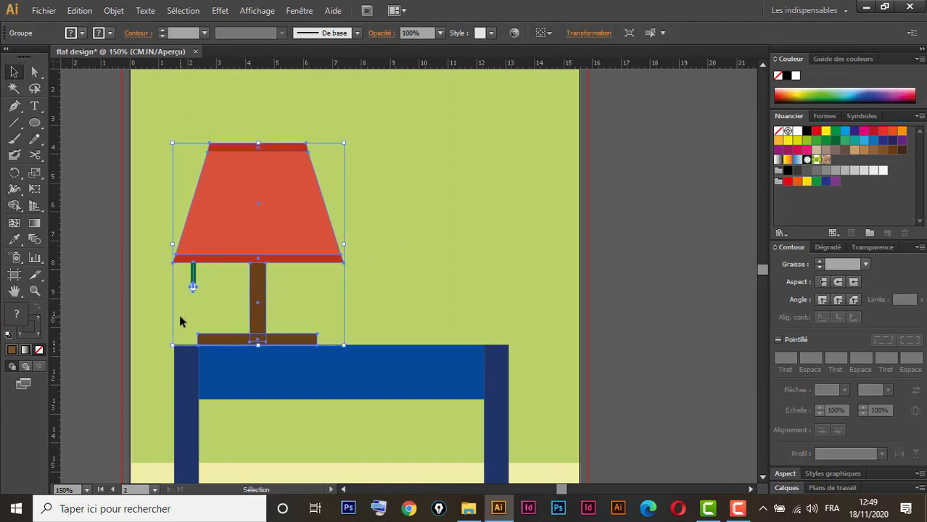
{"action": "key", "text": "Left"}
{"action": "key", "text": "Left"}
{"action": "key", "text": "Left"}
{"action": "key", "text": "Left"}
{"action": "key", "text": "Left"}
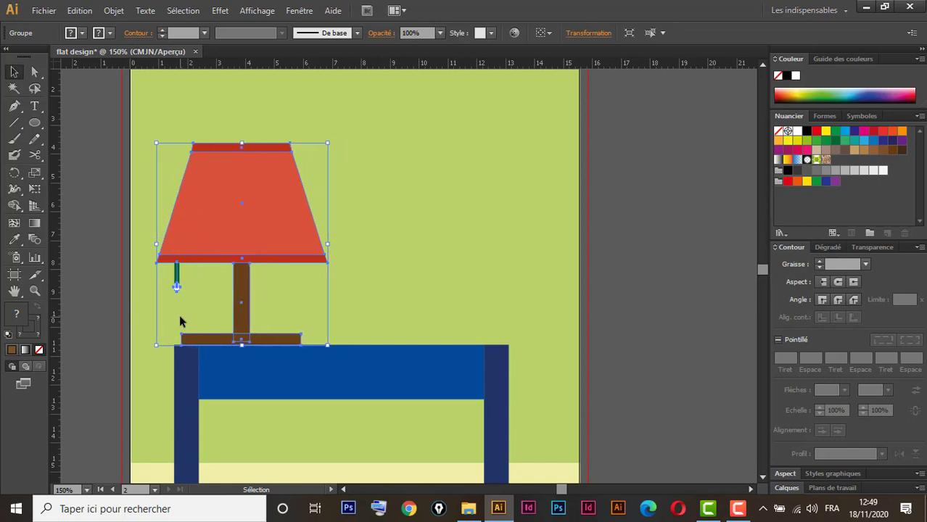
Step: Paste the lamp's half outlines beside the flat lamp and nudge them up about 1.1 cm so the base sits on the tabletop
{"action": "key", "text": "ctrl+v"}
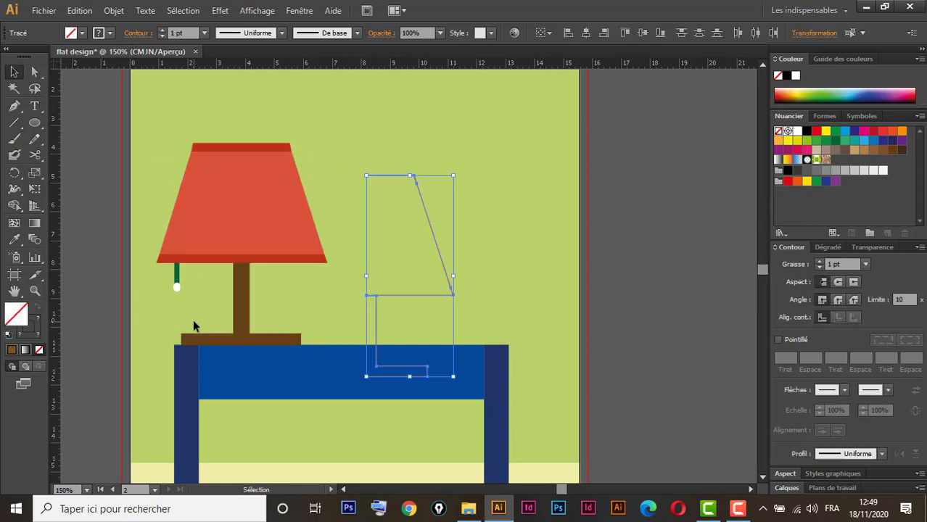
{"action": "key", "text": "Up"}
{"action": "key", "text": "Up"}
{"action": "key", "text": "Up"}
{"action": "key", "text": "Up"}
{"action": "key", "text": "Up"}
{"action": "key", "text": "Up"}
{"action": "key", "text": "Up"}
{"action": "key", "text": "Up"}
{"action": "key", "text": "Up"}
{"action": "key", "text": "Up"}
{"action": "key", "text": "Up"}
{"action": "key", "text": "Up"}
{"action": "key", "text": "Up"}
{"action": "key", "text": "Up"}
{"action": "key", "text": "Up"}
{"action": "key", "text": "Up"}
{"action": "key", "text": "Up"}
{"action": "key", "text": "Up"}
{"action": "key", "text": "Up"}
{"action": "key", "text": "Up"}
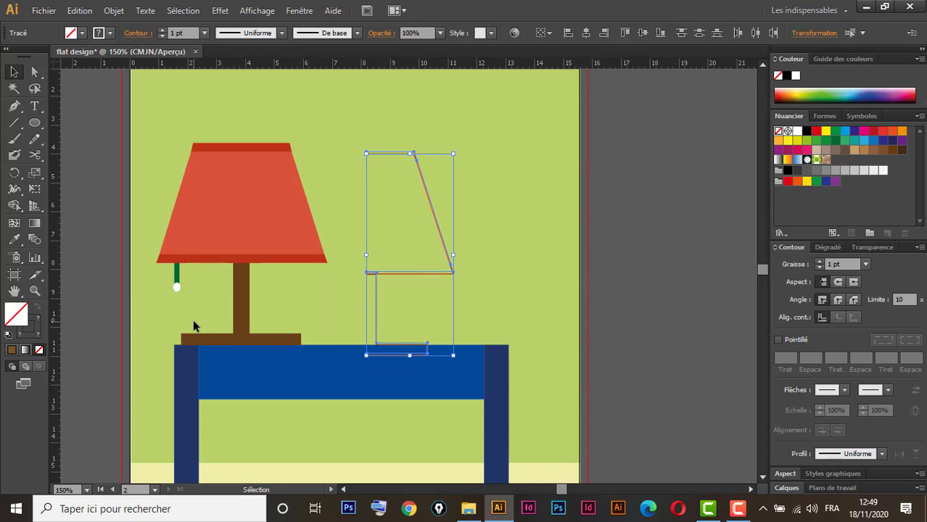
Step: Nudge the pasted half outlines about 2.5 cm to the right, leaving room for a full lamp beside the flat one
{"action": "key", "text": "Right"}
{"action": "key", "text": "Right"}
{"action": "key", "text": "Right"}
{"action": "key", "text": "Right"}
{"action": "key", "text": "Right"}
{"action": "key", "text": "Right"}
{"action": "key", "text": "Right"}
{"action": "key", "text": "Right"}
{"action": "key", "text": "Right"}
{"action": "key", "text": "Right"}
{"action": "key", "text": "Right"}
{"action": "key", "text": "Right"}
{"action": "key", "text": "Right"}
{"action": "key", "text": "Right"}
{"action": "key", "text": "Right"}
{"action": "key", "text": "Right"}
{"action": "key", "text": "Right"}
{"action": "key", "text": "Right"}
{"action": "key", "text": "Right"}
{"action": "key", "text": "Right"}
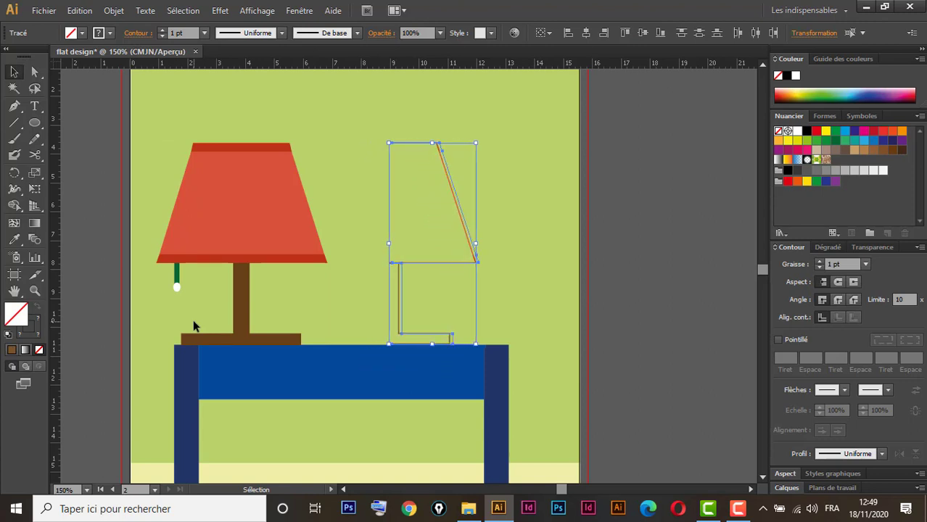
{"action": "key", "text": "Right"}
{"action": "key", "text": "Right"}
{"action": "key", "text": "Right"}
{"action": "key", "text": "Right"}
{"action": "key", "text": "Right"}
{"action": "key", "text": "Right"}
{"action": "key", "text": "Right"}
{"action": "key", "text": "Right"}
{"action": "key", "text": "Right"}
{"action": "key", "text": "Right"}
{"action": "key", "text": "Right"}
{"action": "key", "text": "Right"}
{"action": "key", "text": "Right"}
{"action": "key", "text": "Right"}
{"action": "key", "text": "Right"}
{"action": "key", "text": "Right"}
{"action": "key", "text": "Right"}
{"action": "key", "text": "Right"}
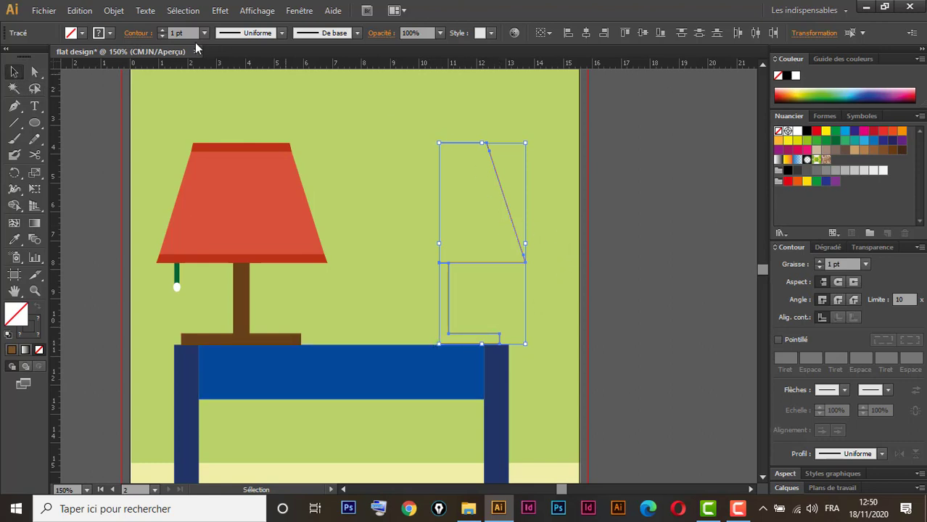
Step: Group the half outlines and start a 360° 3D Revolve (Révolution) effect on them with the preview enabled
{"action": "left_click", "coordinate": [114, 11]}
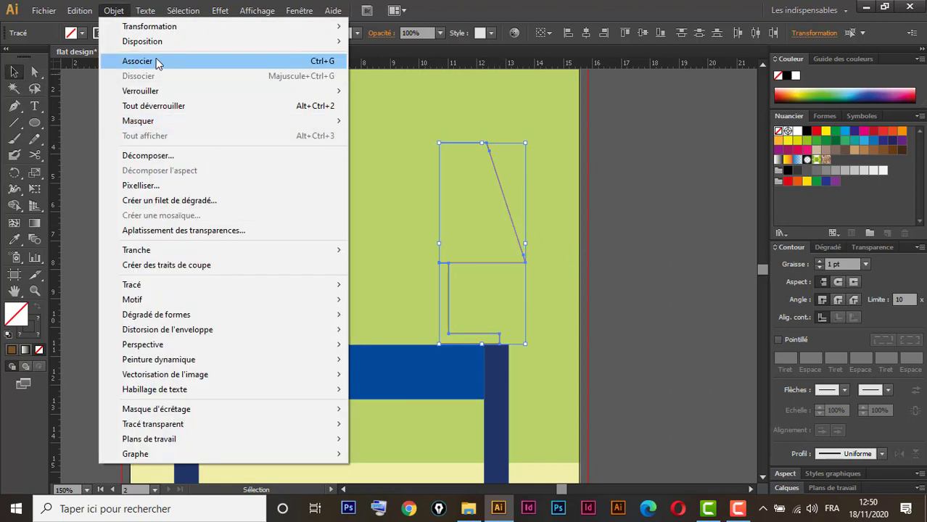
{"action": "left_click", "coordinate": [293, 64]}
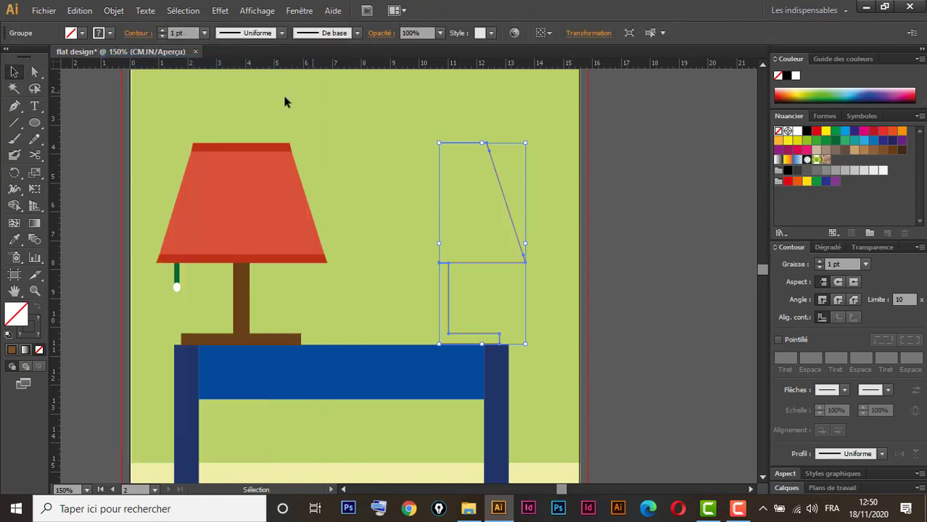
{"action": "left_click", "coordinate": [220, 10]}
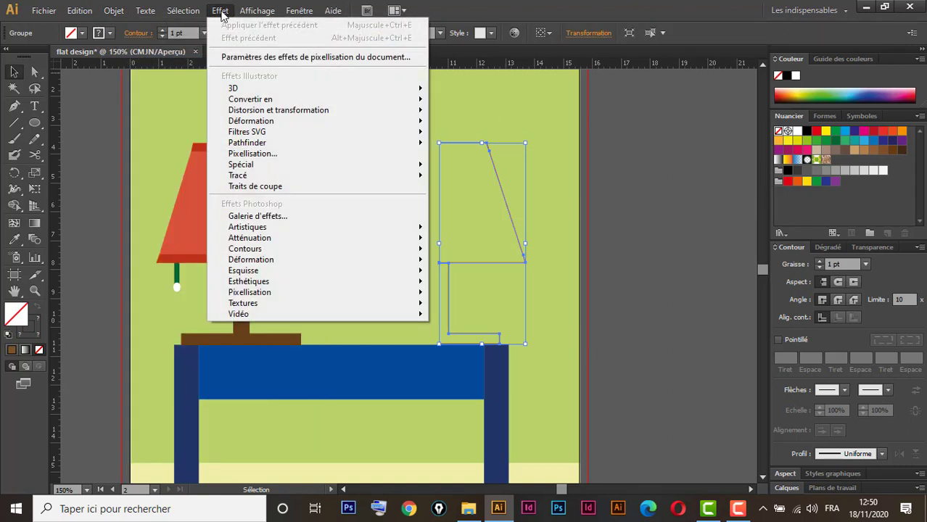
{"action": "mouse_move", "coordinate": [269, 90]}
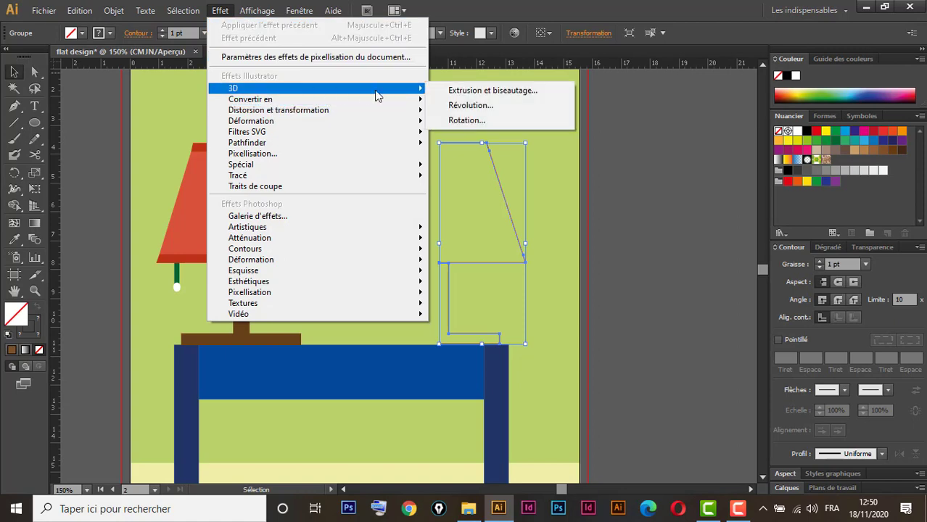
{"action": "left_click", "coordinate": [471, 106]}
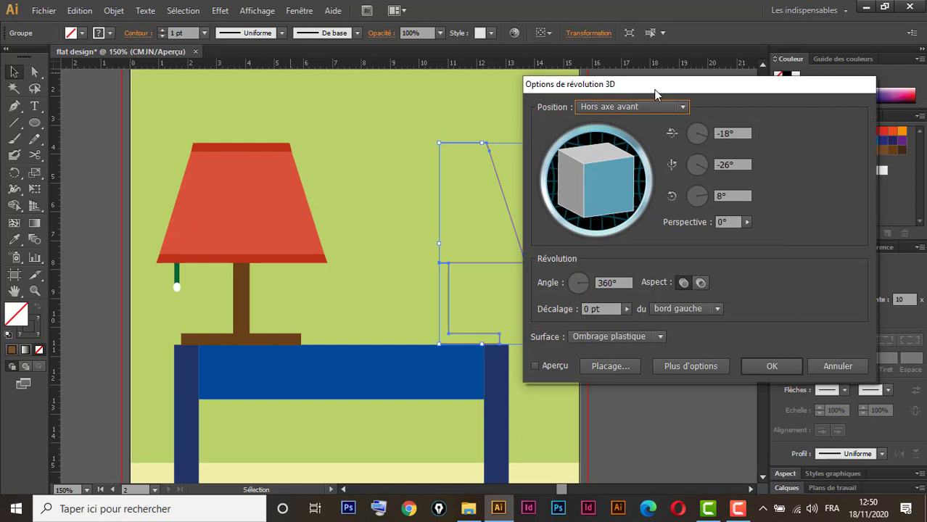
{"action": "left_click_drag", "start_coordinate": [655, 93], "coordinate": [698, 93]}
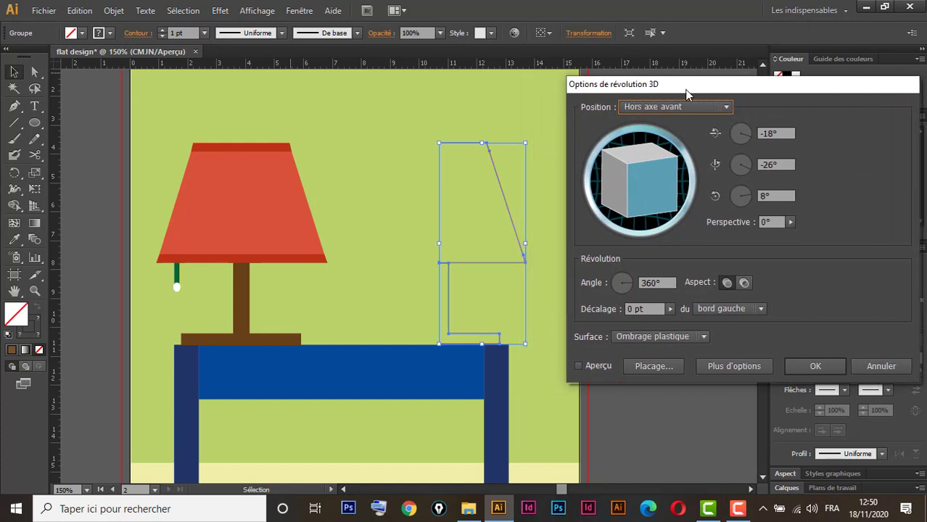
{"action": "left_click", "coordinate": [578, 366]}
{"action": "left_click", "coordinate": [578, 366]}
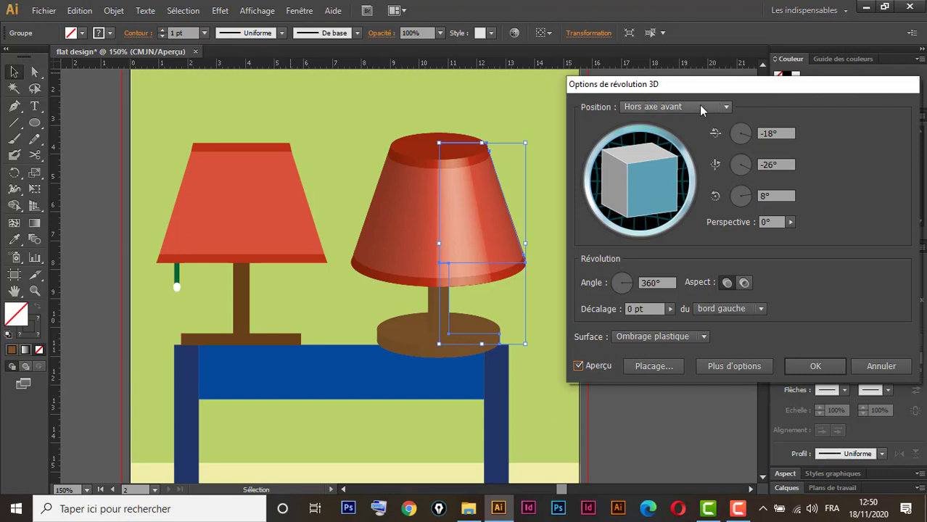
Step: Set the 3D Revolve position to Avant and apply the effect to the half outlines
{"action": "mouse_move", "coordinate": [644, 190]}
{"action": "left_mouse_down"}
{"action": "mouse_move", "coordinate": [637, 182]}
{"action": "mouse_move", "coordinate": [654, 186]}
{"action": "mouse_move", "coordinate": [644, 185]}
{"action": "mouse_move", "coordinate": [647, 175]}
{"action": "mouse_move", "coordinate": [644, 187]}
{"action": "left_mouse_up"}
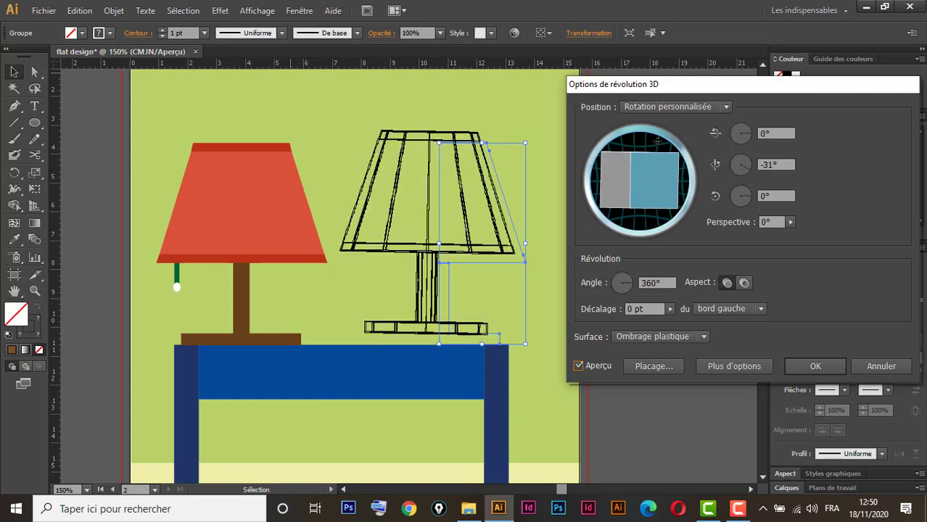
{"action": "left_click", "coordinate": [675, 109]}
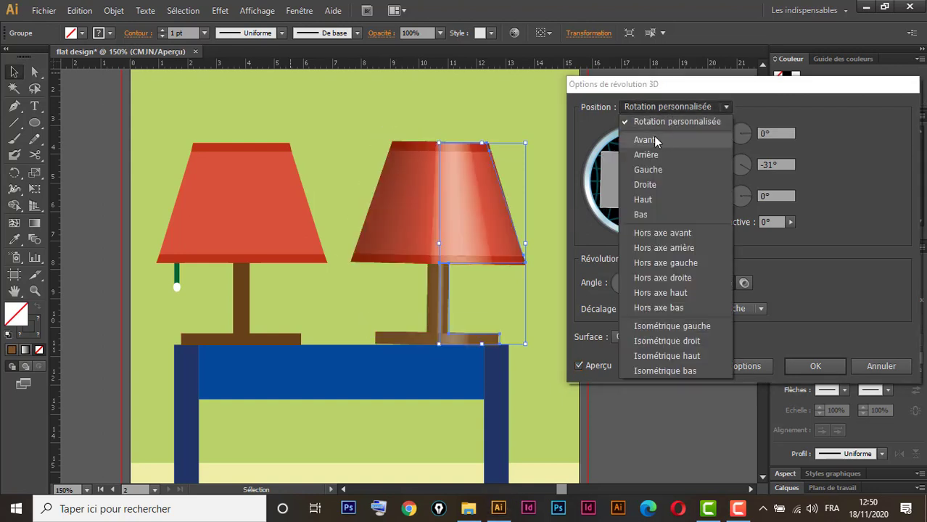
{"action": "left_click", "coordinate": [661, 138]}
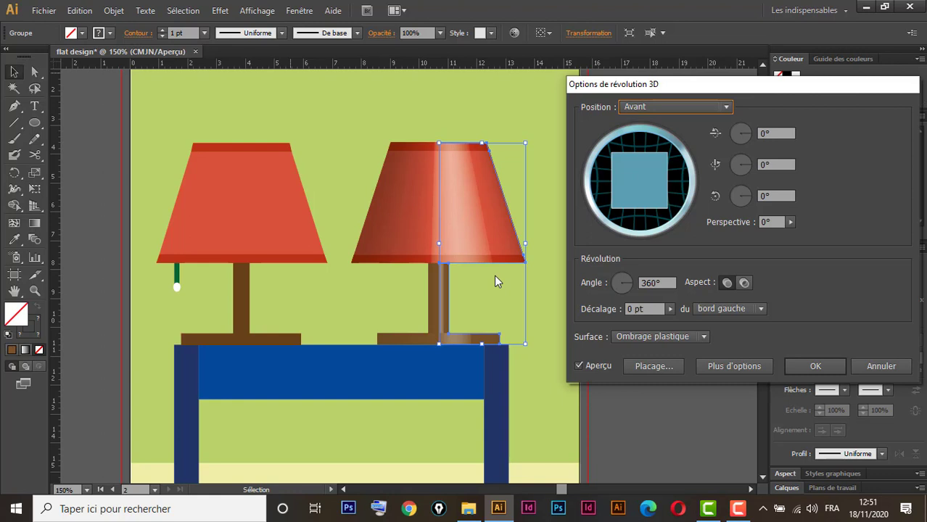
{"action": "left_click", "coordinate": [826, 367]}
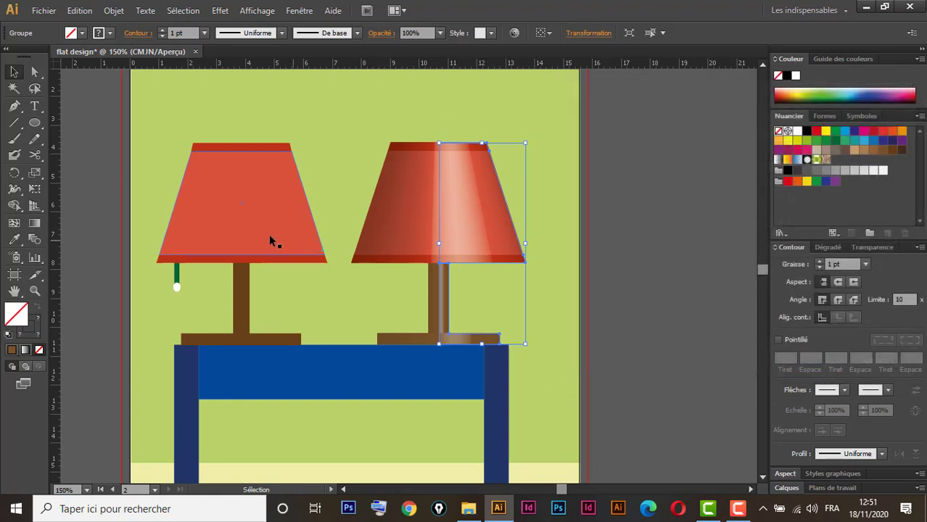
Step: Ungroup the flat lamp and duplicate its green pull cord with the white knob under the revolved lamp's shade
{"action": "right_click", "coordinate": [226, 223]}
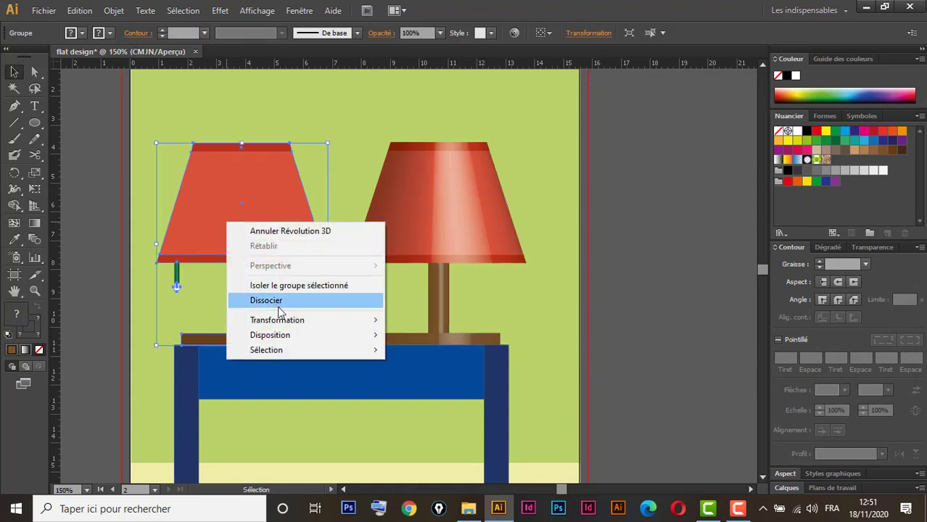
{"action": "left_click", "coordinate": [254, 302]}
{"action": "left_click_drag", "start_coordinate": [163, 275], "coordinate": [382, 293]}
{"action": "left_click", "coordinate": [315, 303]}
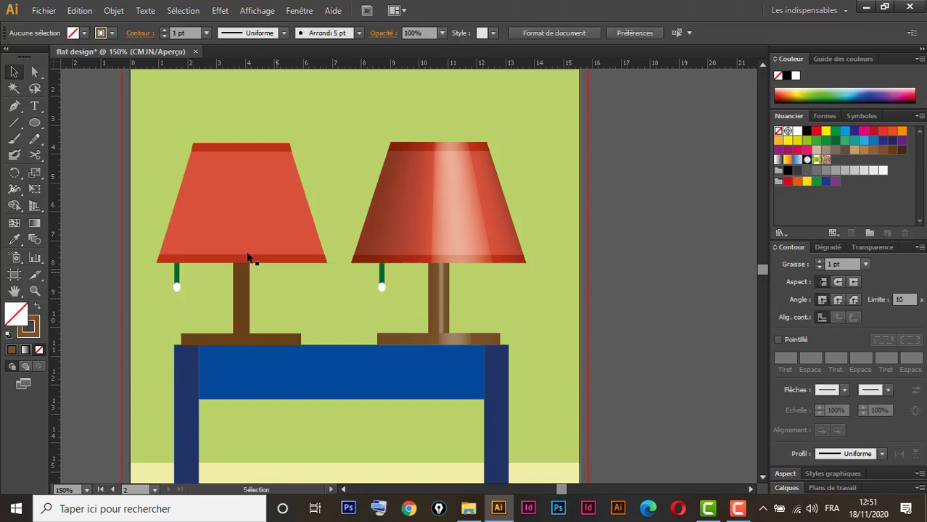
Step: Regroup the flat lamp's shade, cord, stem and base
{"action": "left_click_drag", "start_coordinate": [144, 151], "coordinate": [267, 324]}
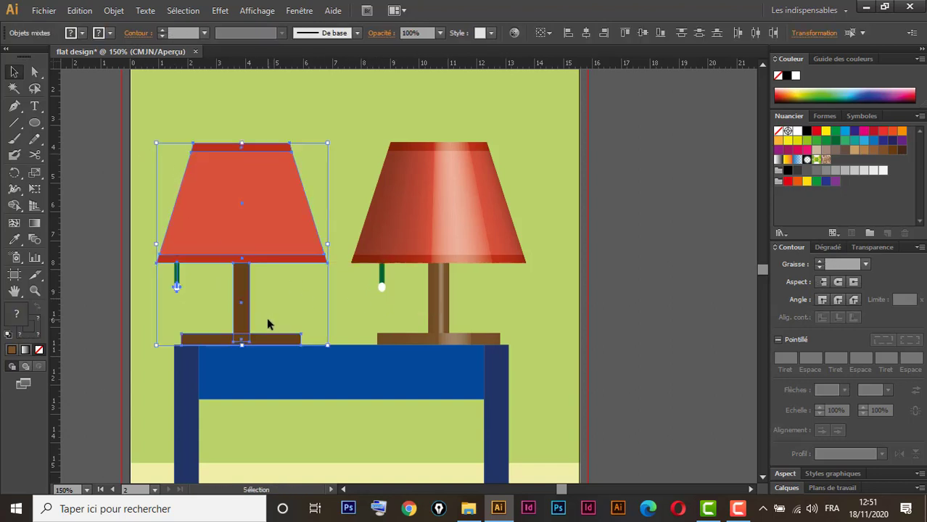
{"action": "key", "text": "a"}
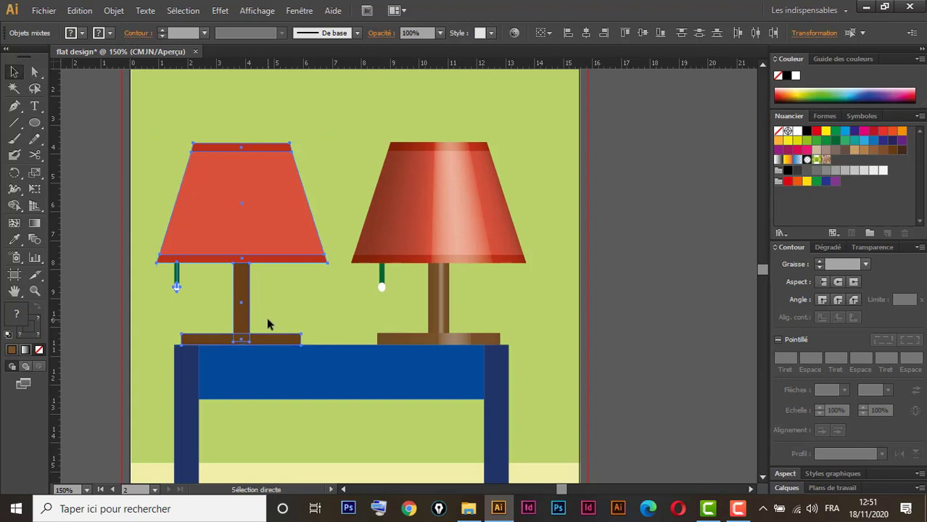
{"action": "key", "text": "ctrl+g"}
{"action": "key", "text": "v"}
Step: Group the revolved 3D lamp with its pull cord and clear the selection
{"action": "left_click_drag", "start_coordinate": [540, 160], "coordinate": [358, 306]}
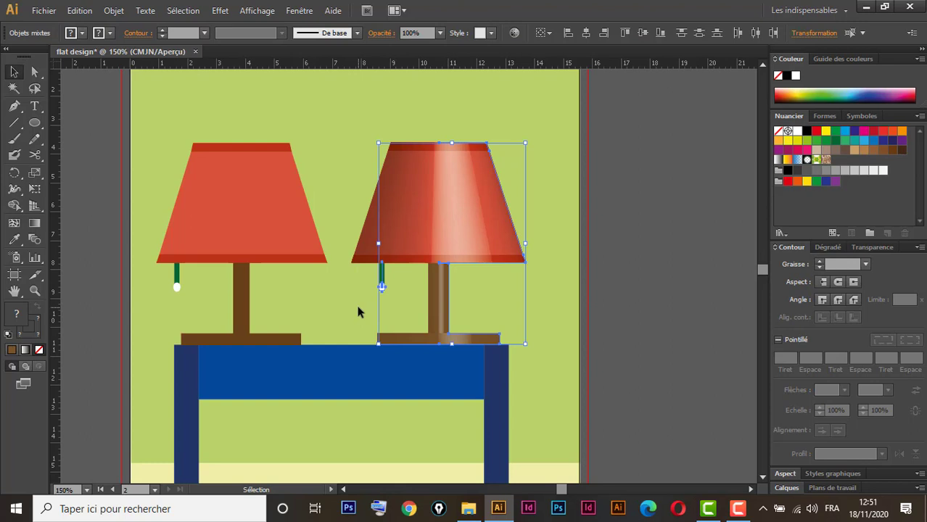
{"action": "key", "text": "a"}
{"action": "key", "text": "ctrl+g"}
{"action": "key", "text": "v"}
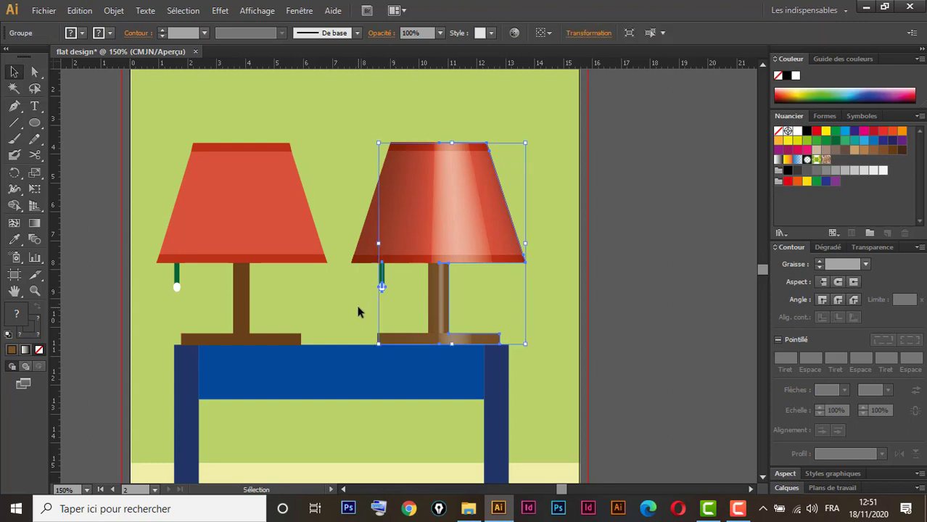
{"action": "left_click", "coordinate": [639, 300]}
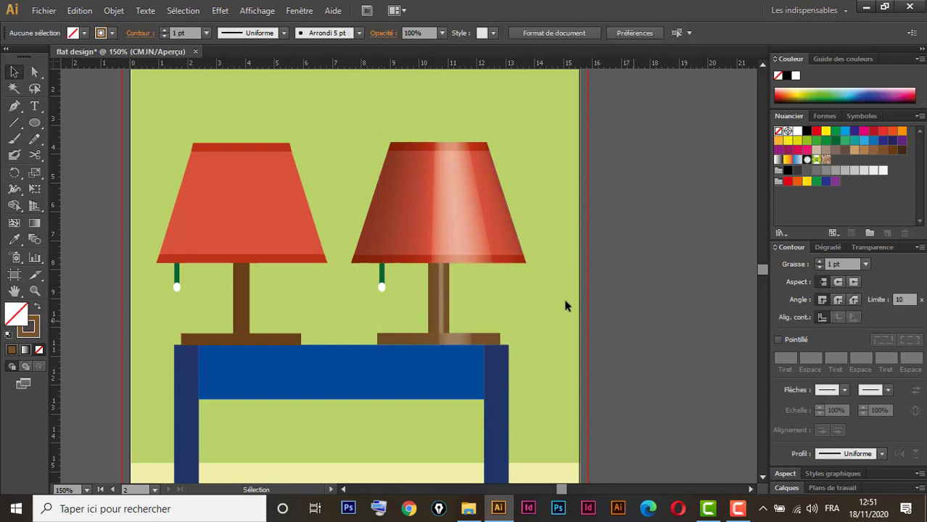
Step: Try moving the grouped 3D lamp up and to the right, undo the move, and view both lamps on the whole artboard
{"action": "left_click_drag", "start_coordinate": [482, 259], "coordinate": [529, 236]}
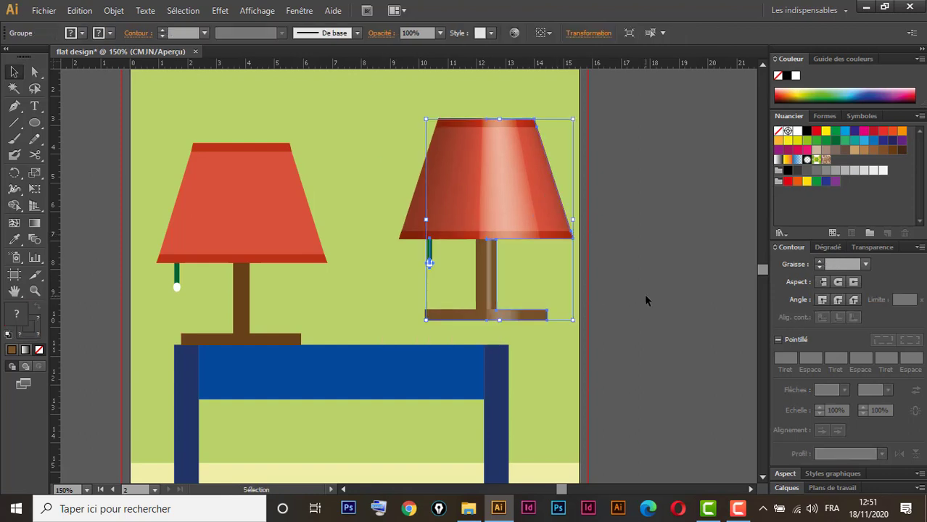
{"action": "key", "text": "ctrl+z"}
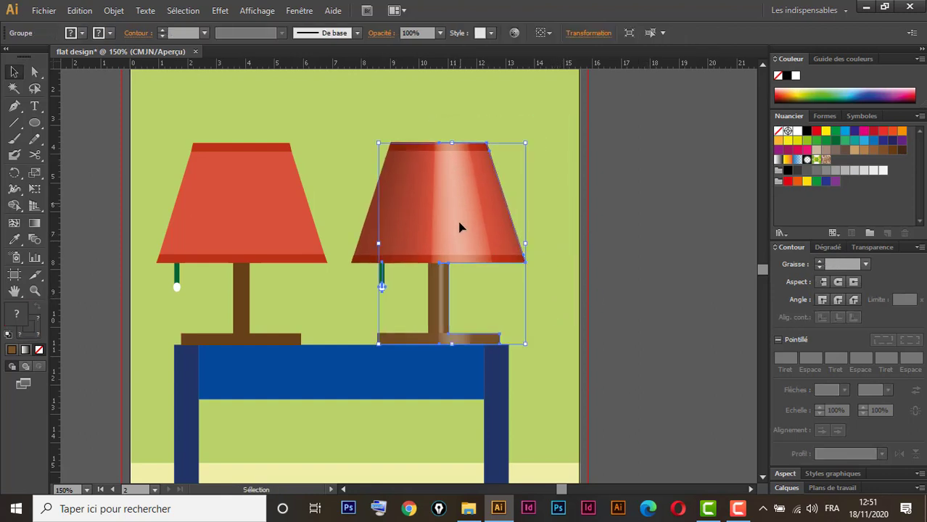
{"action": "left_click", "coordinate": [563, 304]}
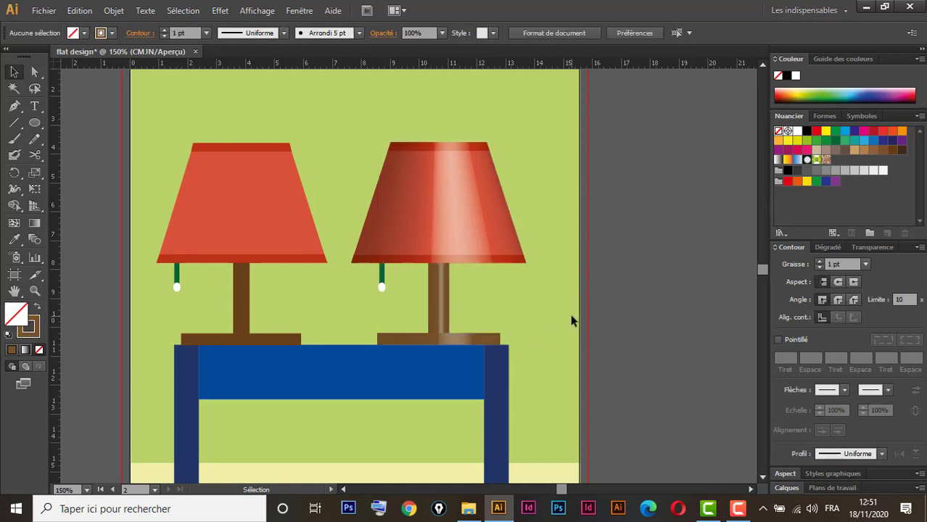
{"action": "key", "text": "ctrl+minus"}
{"action": "key", "text": "ctrl+minus"}
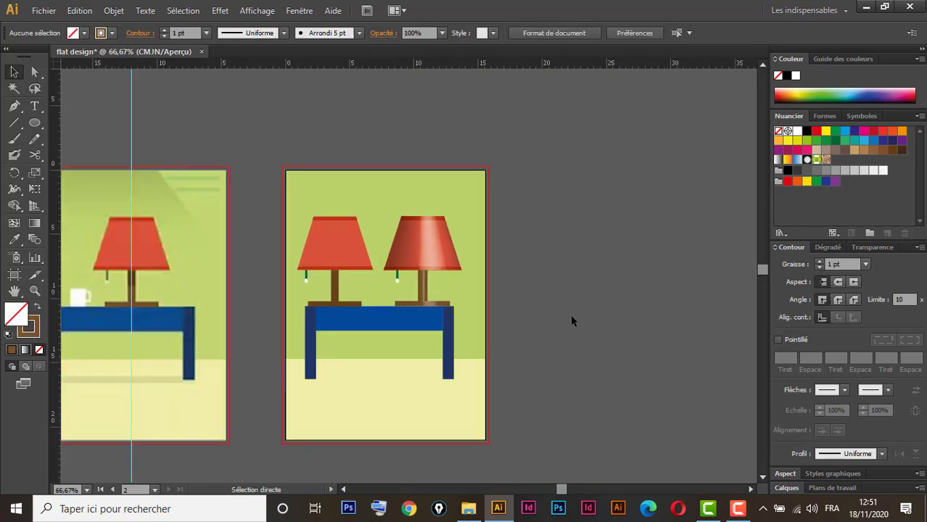